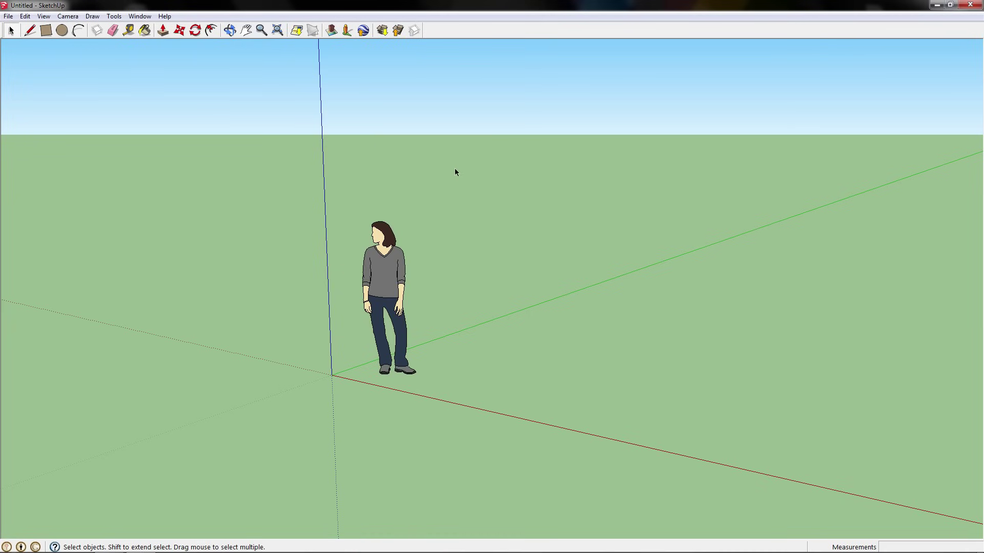
- Show the Large Tool Set toolbar and hide the Getting Started toolbar
click(43, 16)
mouse_move(44, 29)
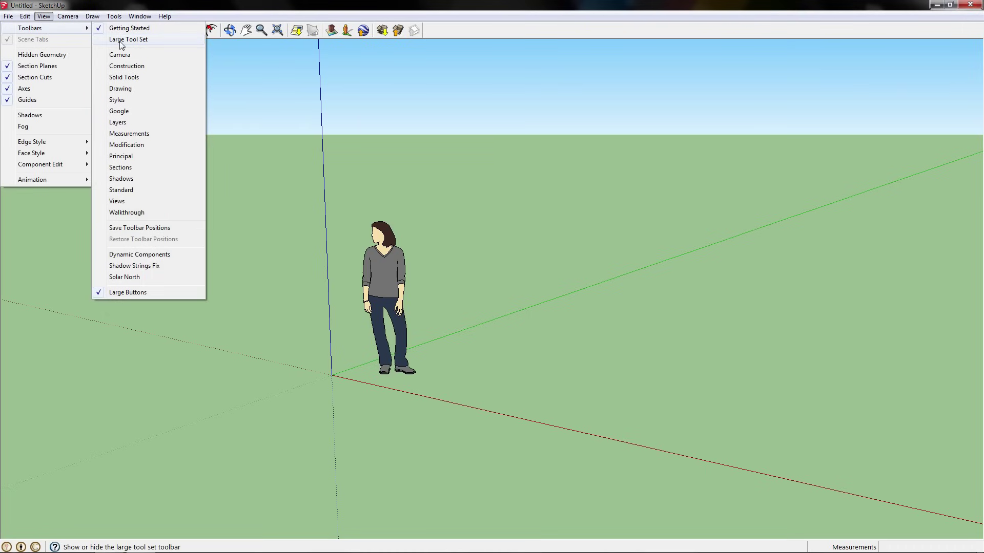
click(119, 41)
click(44, 16)
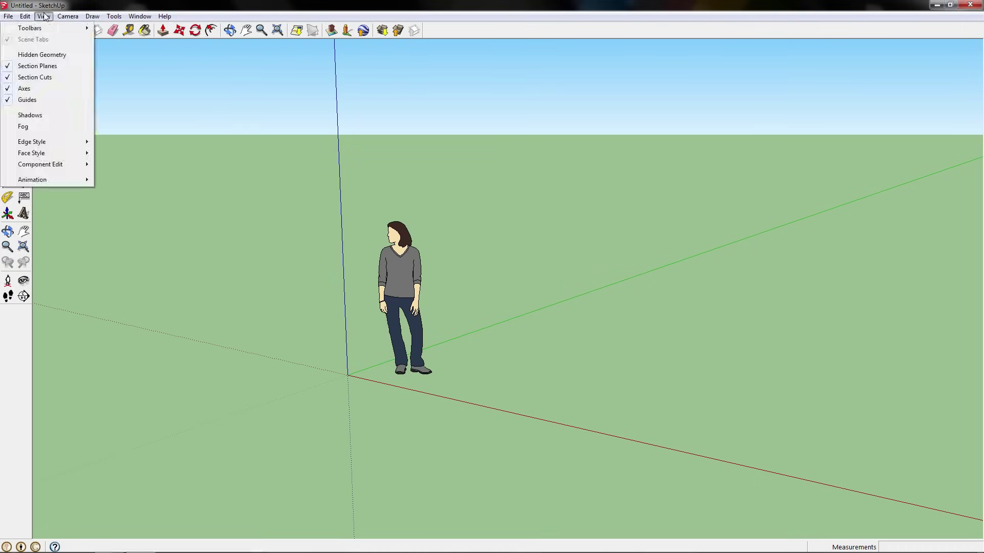
mouse_move(47, 29)
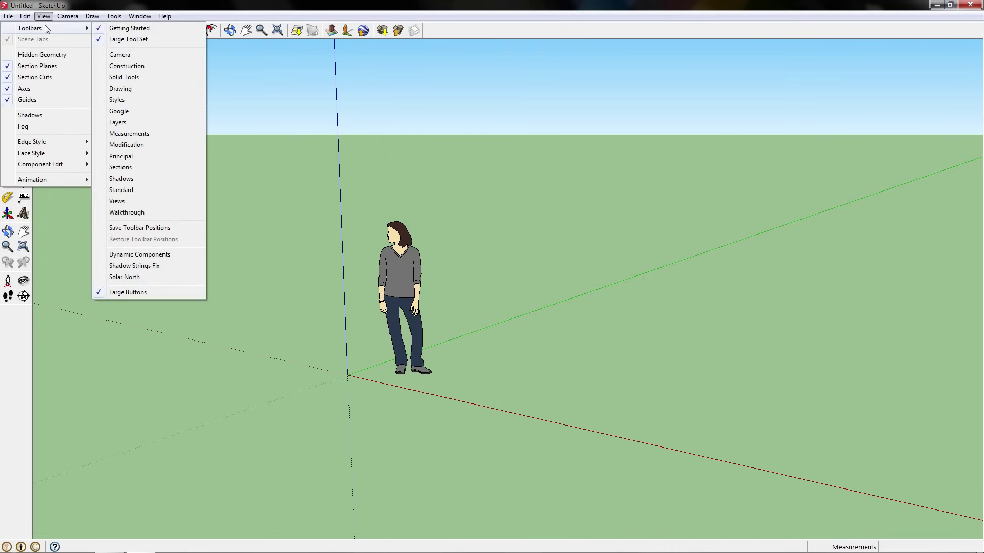
click(111, 30)
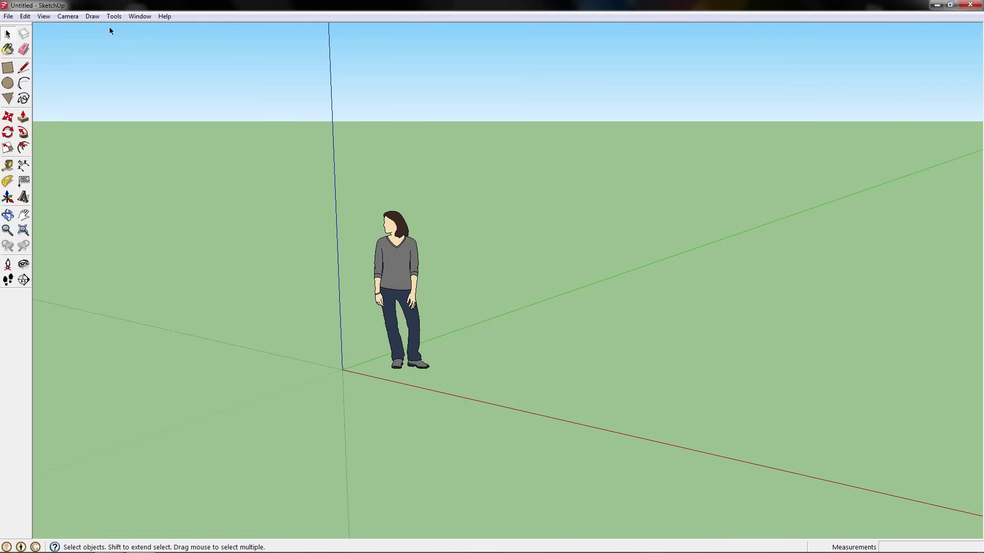
- Enable the Sandbox Tools extension and dock its toolbar in two columns beneath the large tool set
click(140, 17)
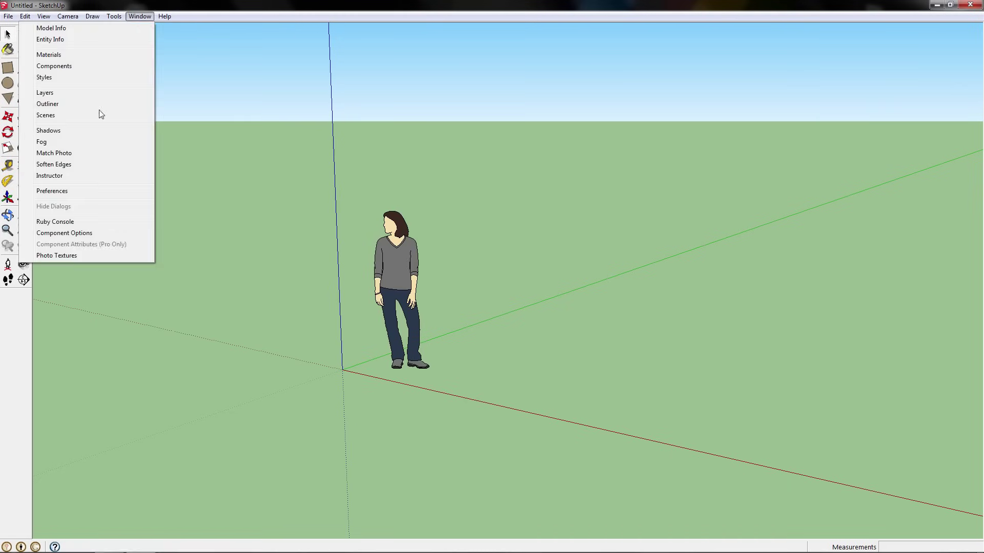
click(67, 192)
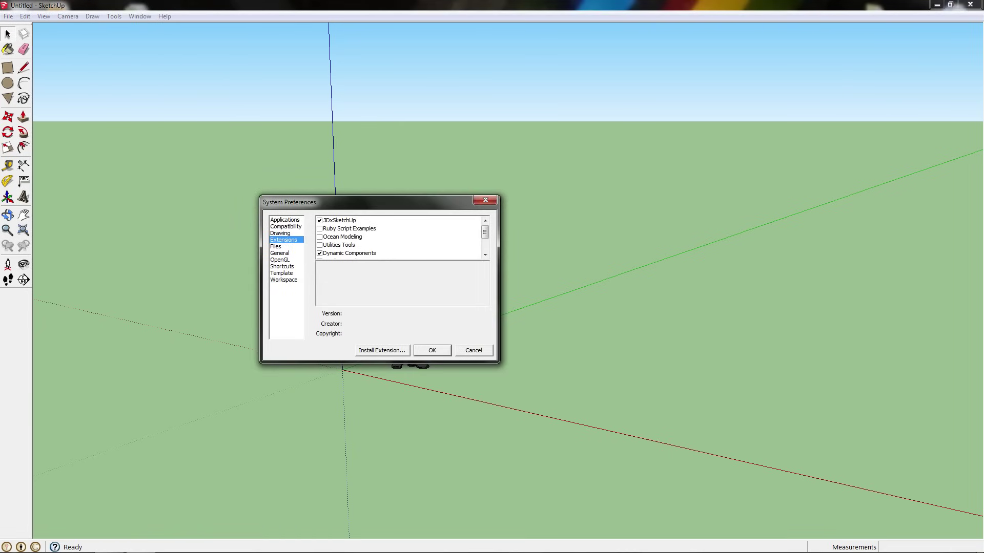
click(485, 255)
click(485, 255)
click(486, 256)
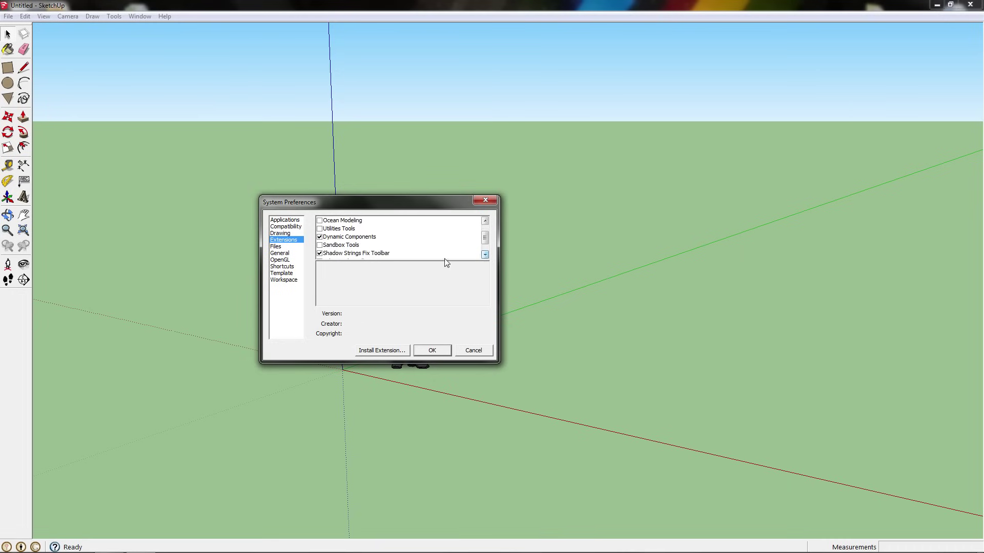
click(320, 246)
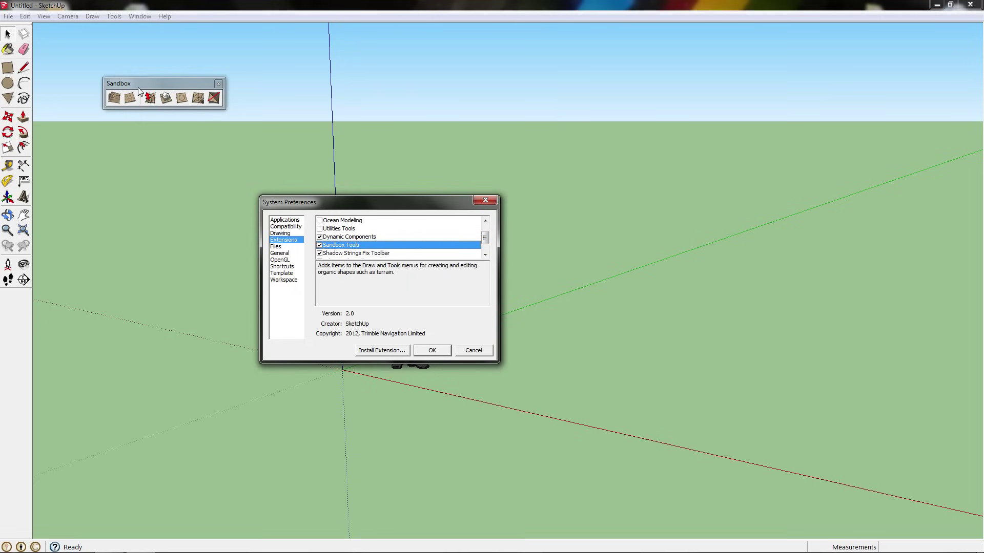
click(432, 352)
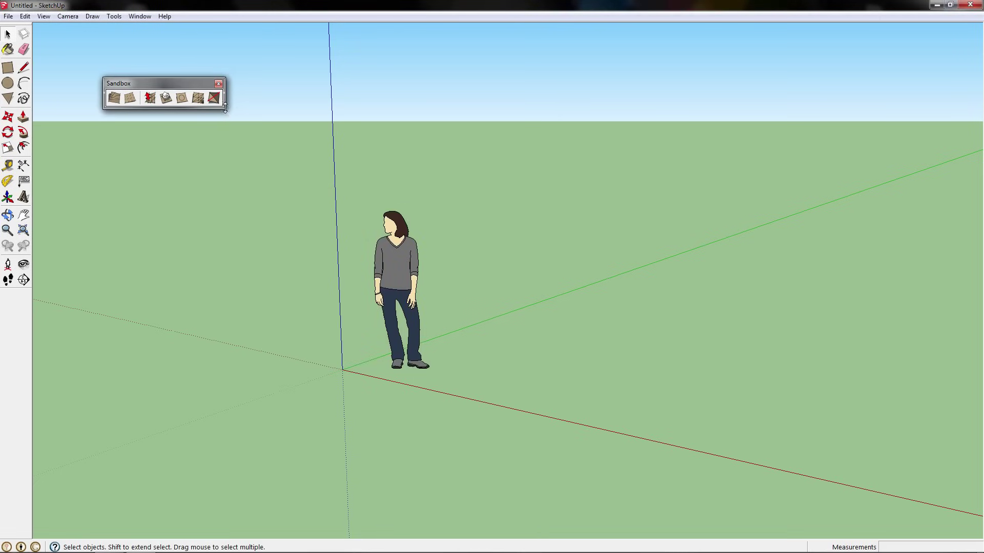
drag(222, 107, 160, 185)
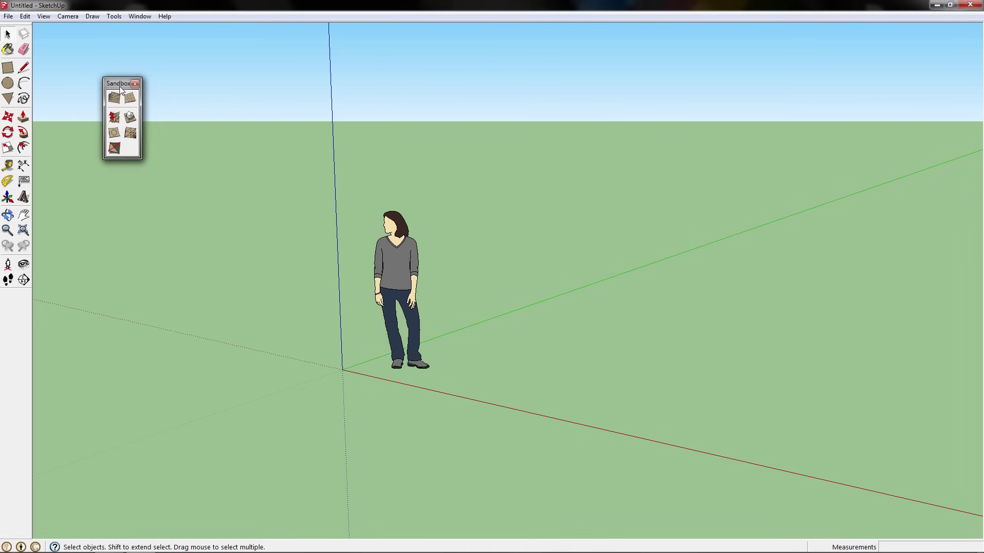
drag(14, 299, 14, 297)
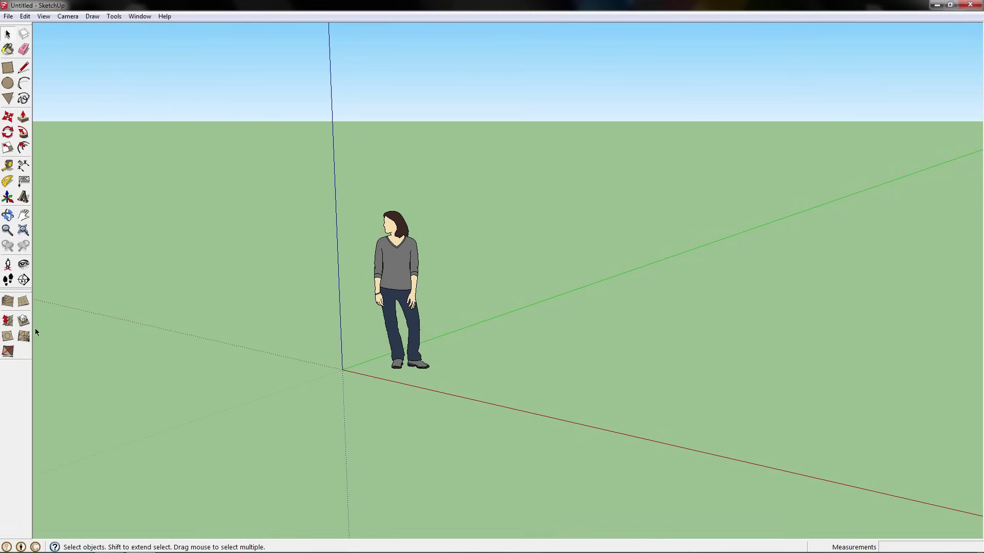
- Draw a 100' by 100' rectangle on the ground plane starting at the origin
click(8, 67)
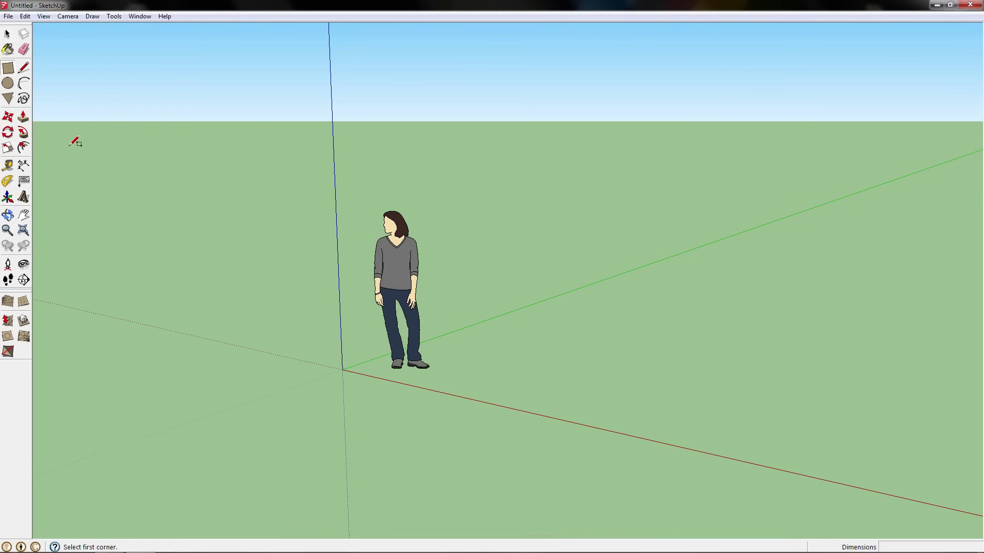
click(341, 368)
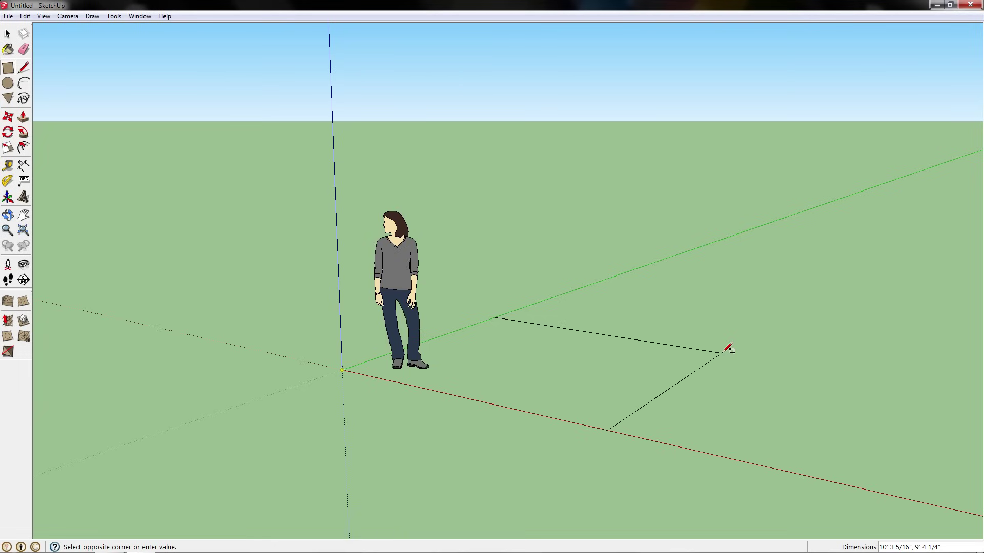
text(100',100)
key(Return)
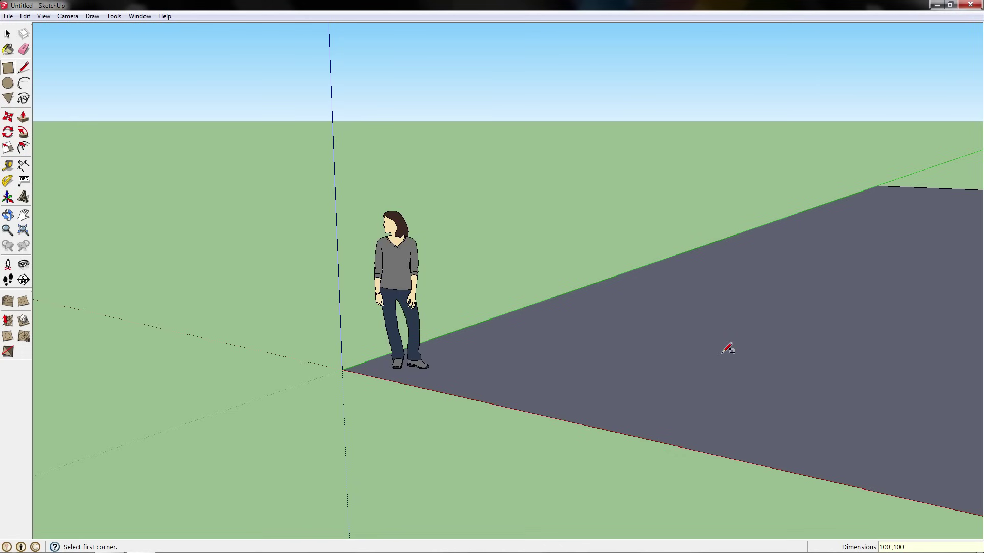
- Paint the ground rectangle with the Water_Pool_Light material from the Water collection and close the materials dialog
scroll(336, 129, up, 2)
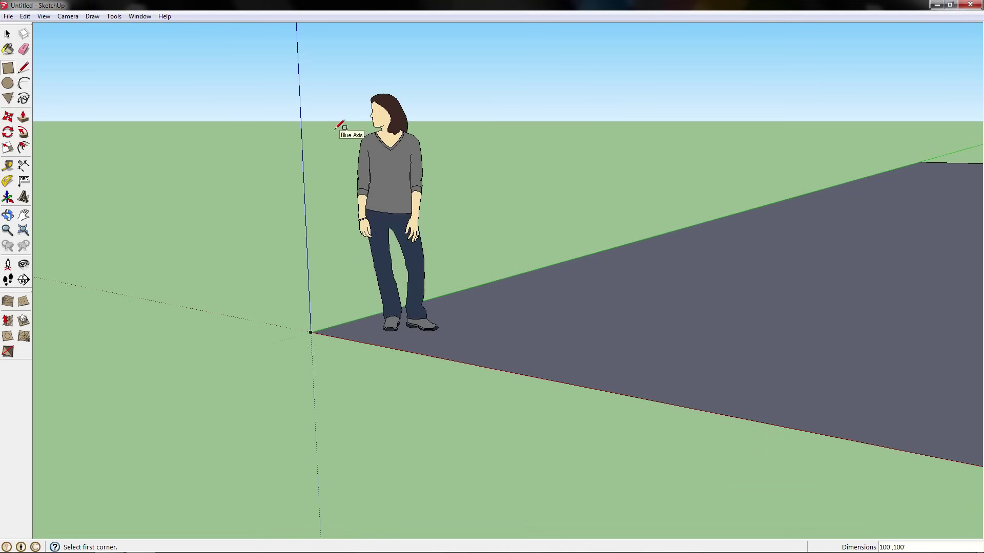
scroll(336, 128, down, 4)
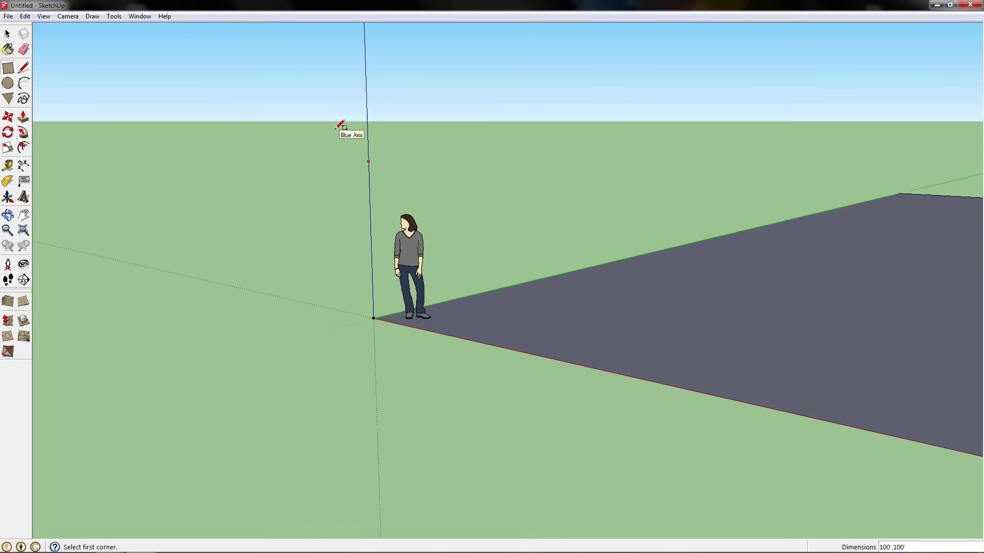
scroll(340, 126, down, 5)
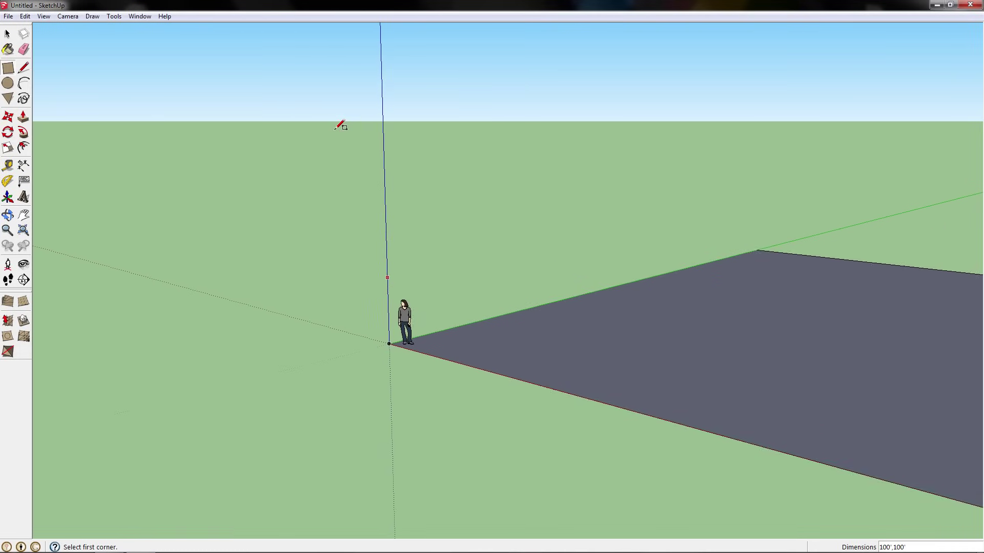
scroll(339, 126, down, 2)
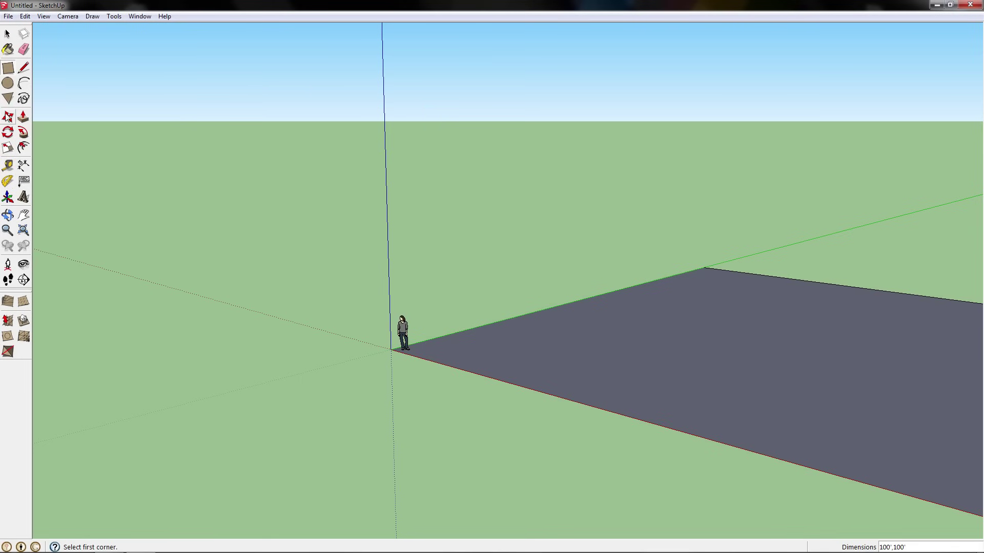
click(8, 49)
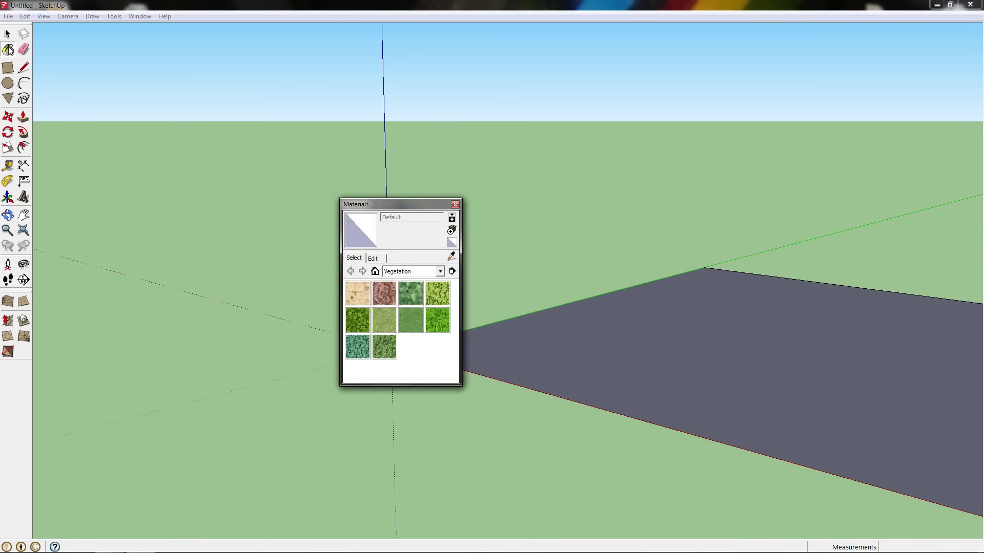
click(440, 272)
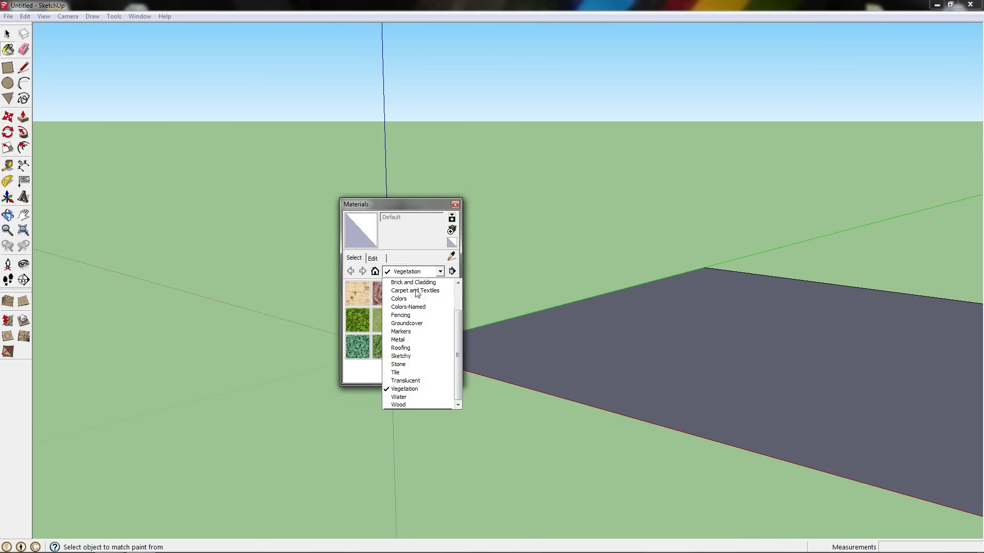
click(416, 397)
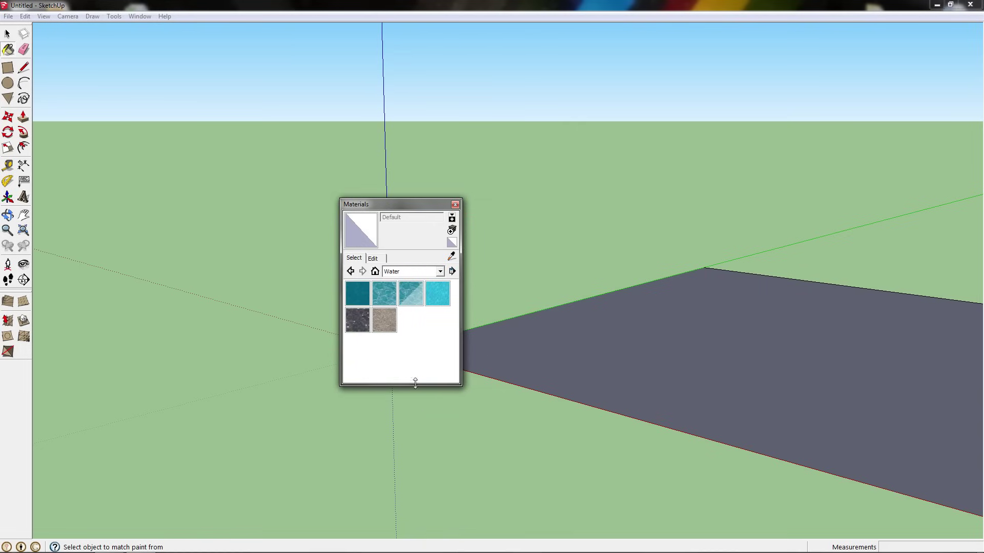
click(410, 300)
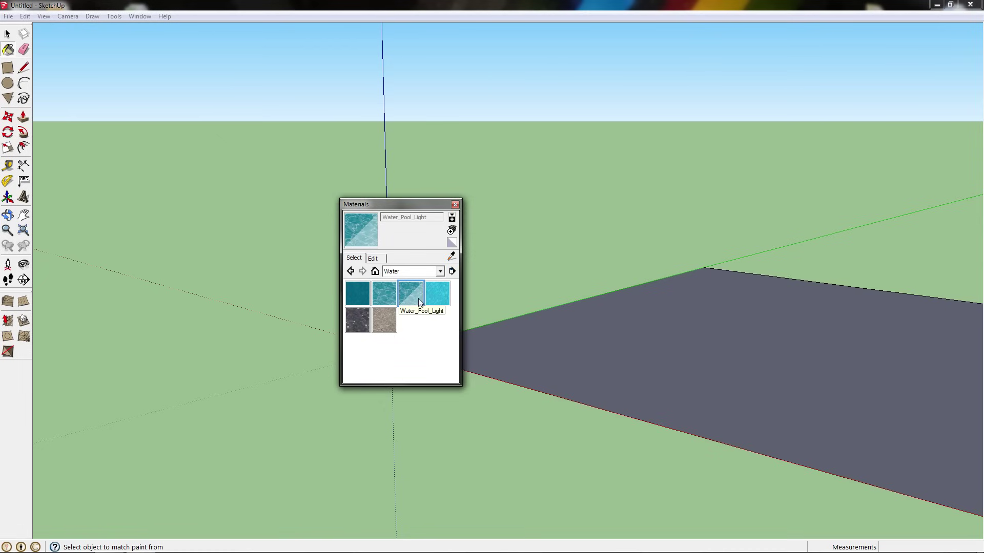
click(637, 347)
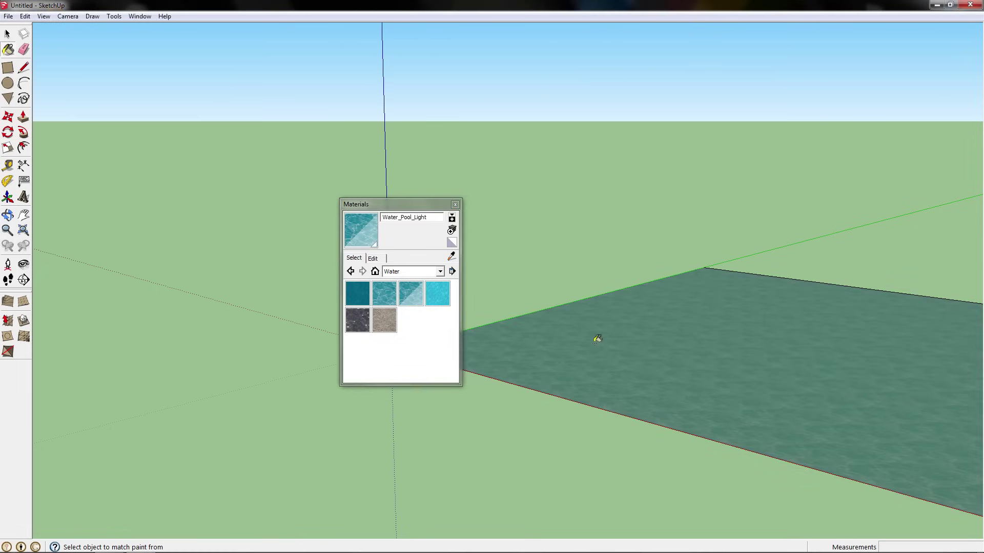
click(455, 205)
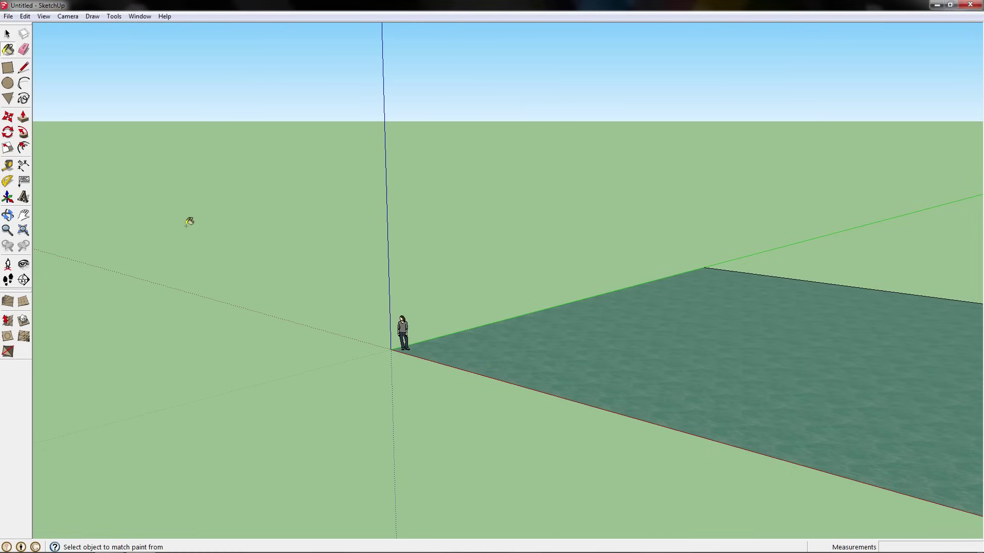
- Draw a 5' vertical line from the origin up along the blue axis
click(20, 69)
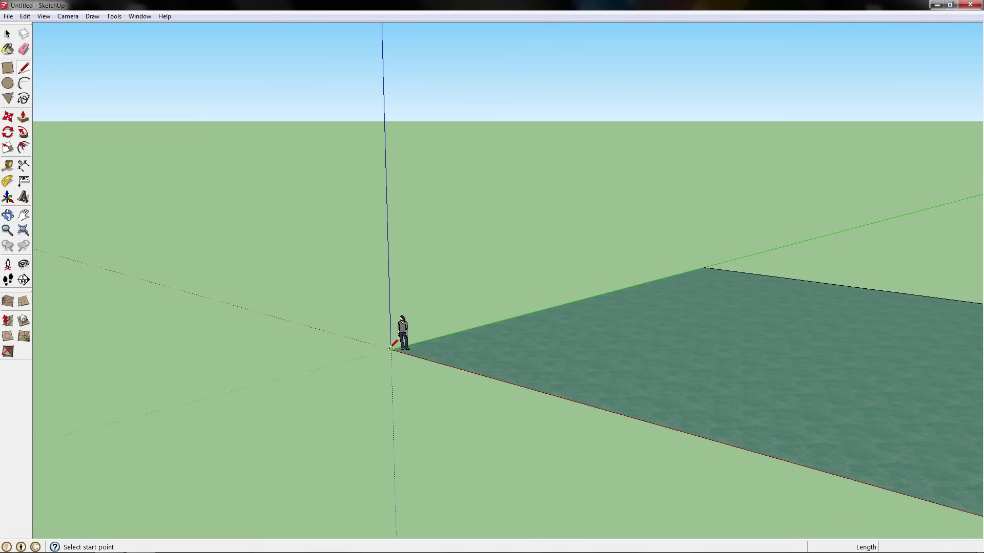
click(391, 349)
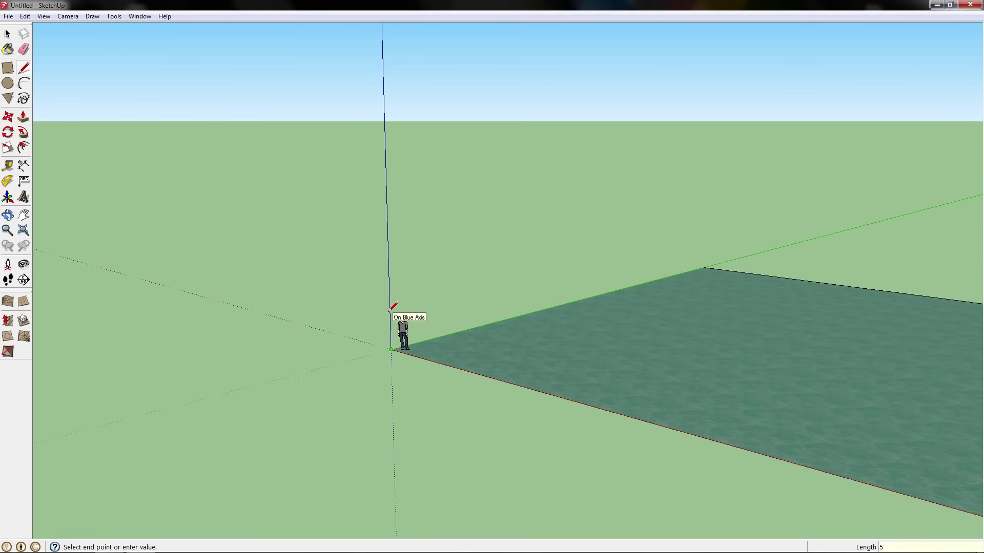
key(Return)
key(Escape)
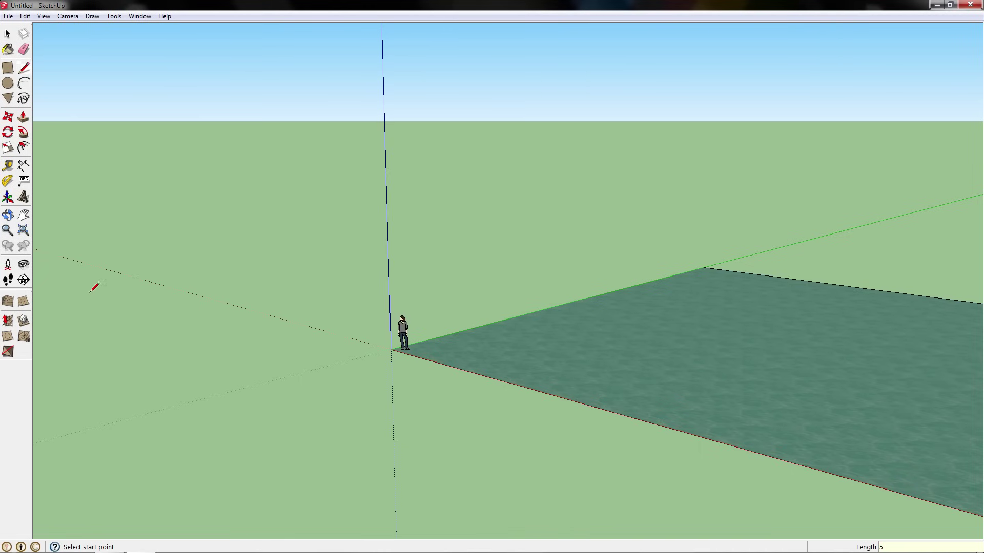
- Create a 100' by 100' sandbox grid from scratch above the water, starting at the upper end of the vertical line
click(23, 303)
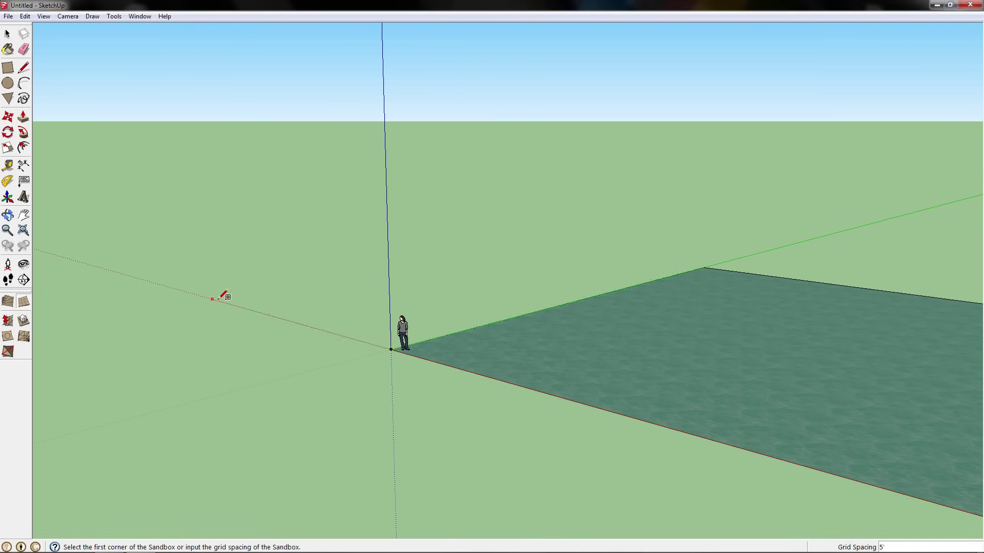
click(389, 318)
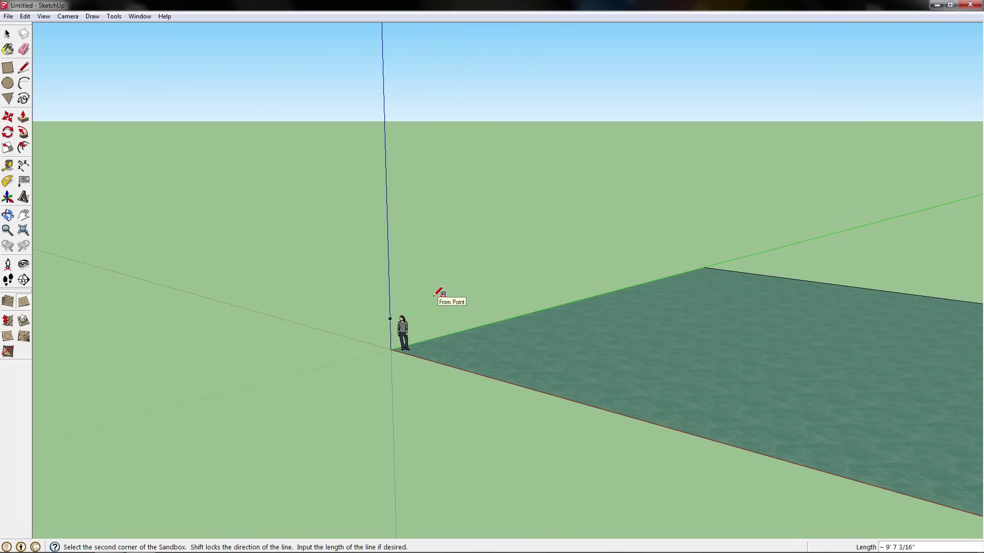
key(Escape)
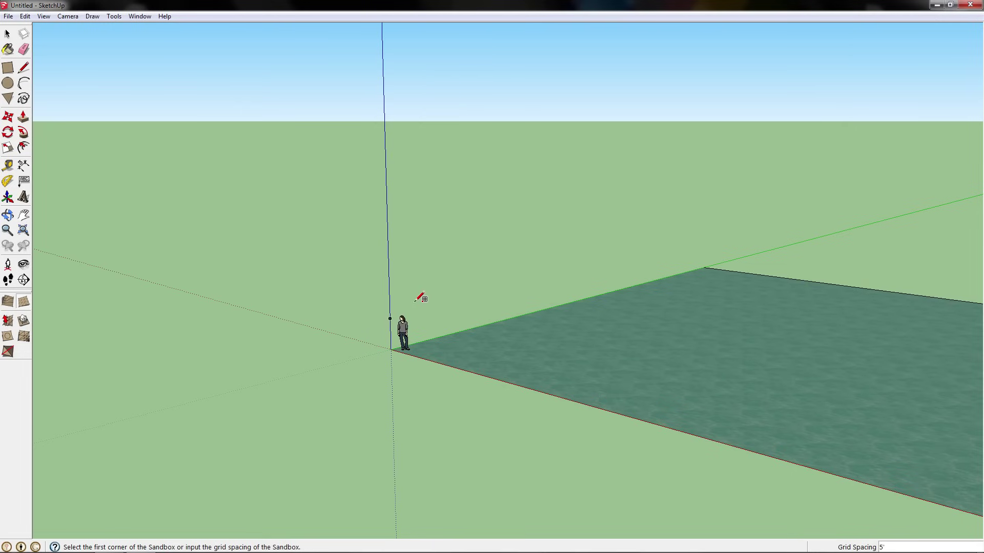
click(390, 319)
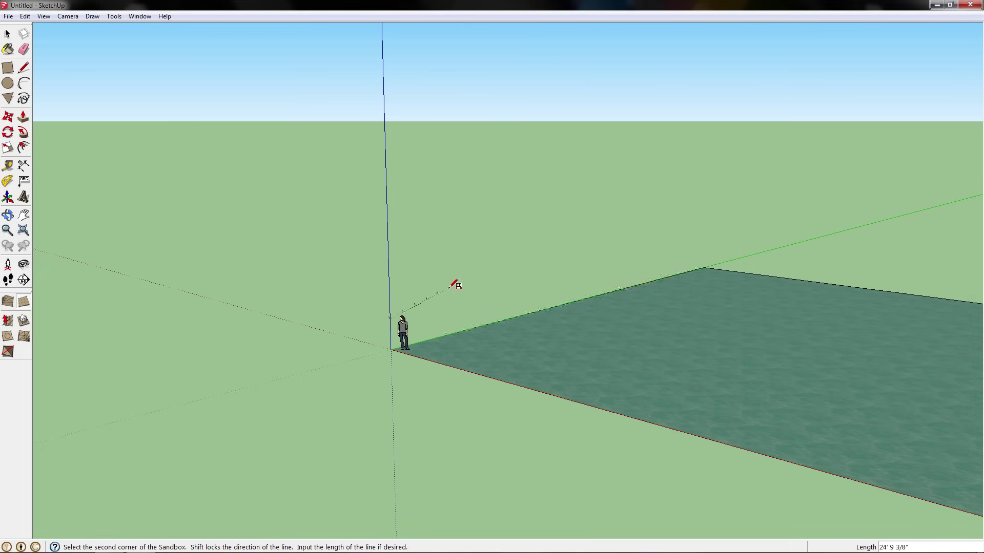
text(100)
key(Return)
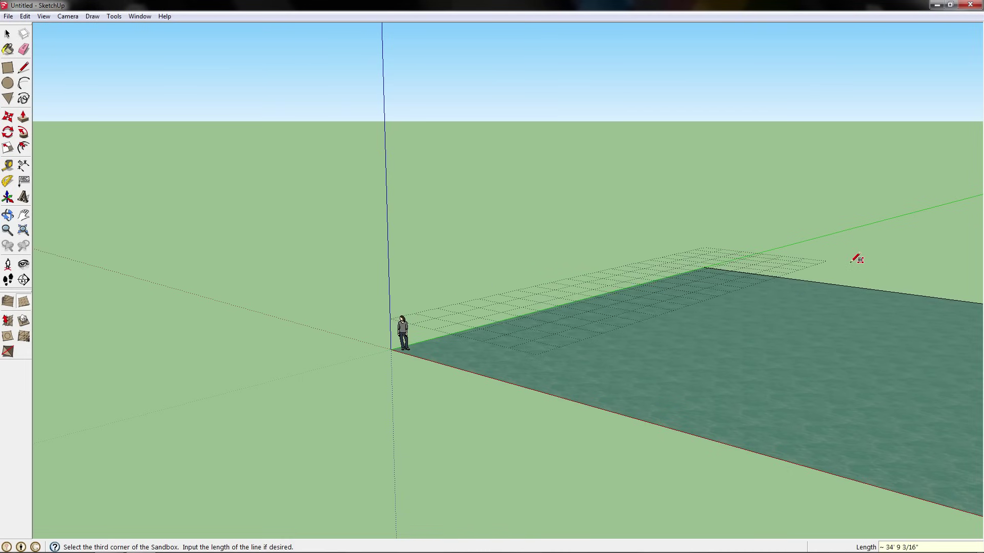
text(100)
key(Return)
- Explode the sandbox grid group and check that its individual edges and faces can be selected
scroll(336, 241, up, 4)
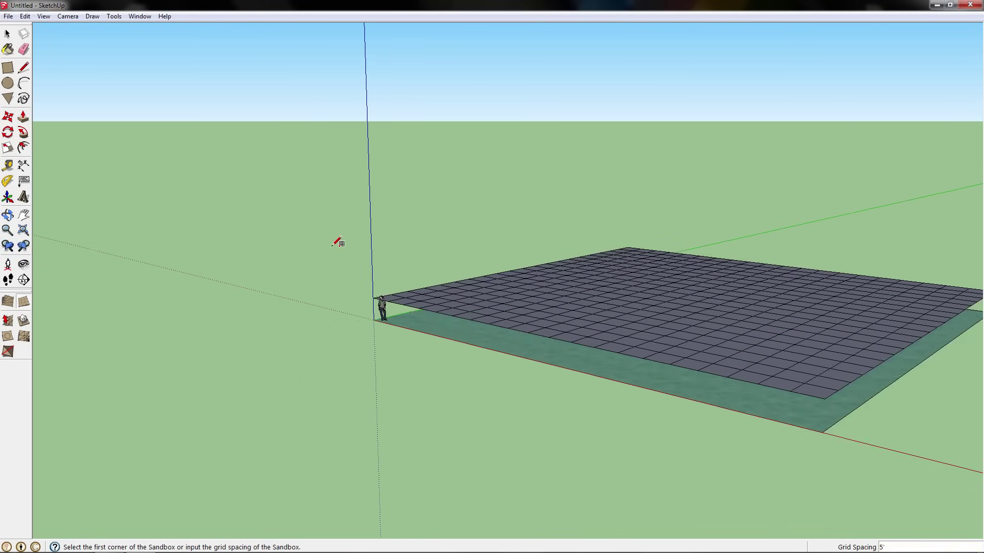
middle_drag(384, 194, 687, 299)
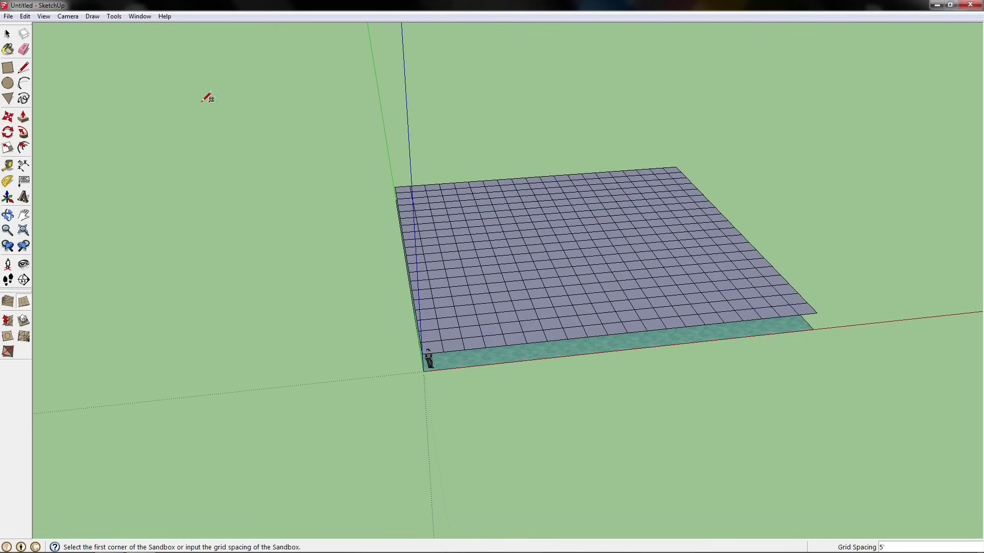
click(8, 33)
click(453, 268)
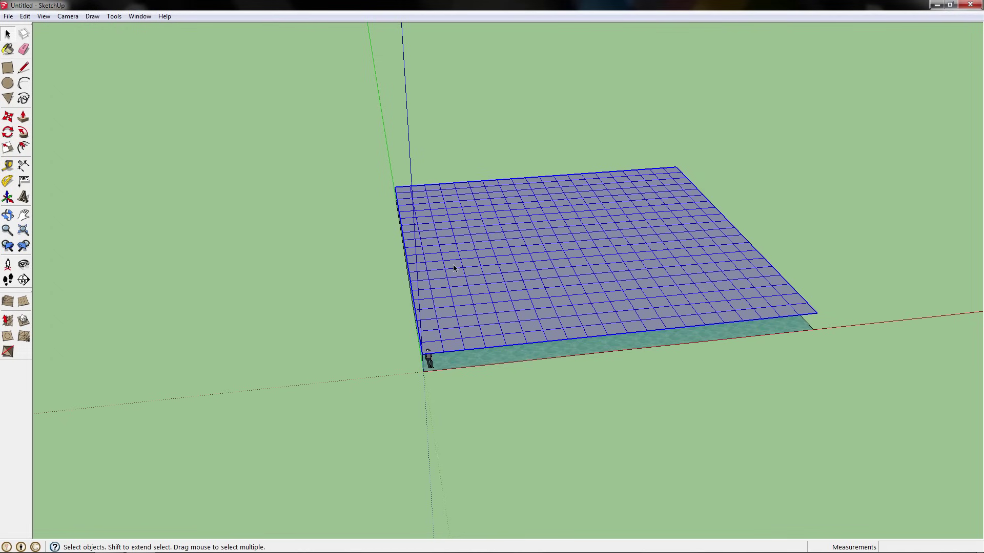
right_click(481, 259)
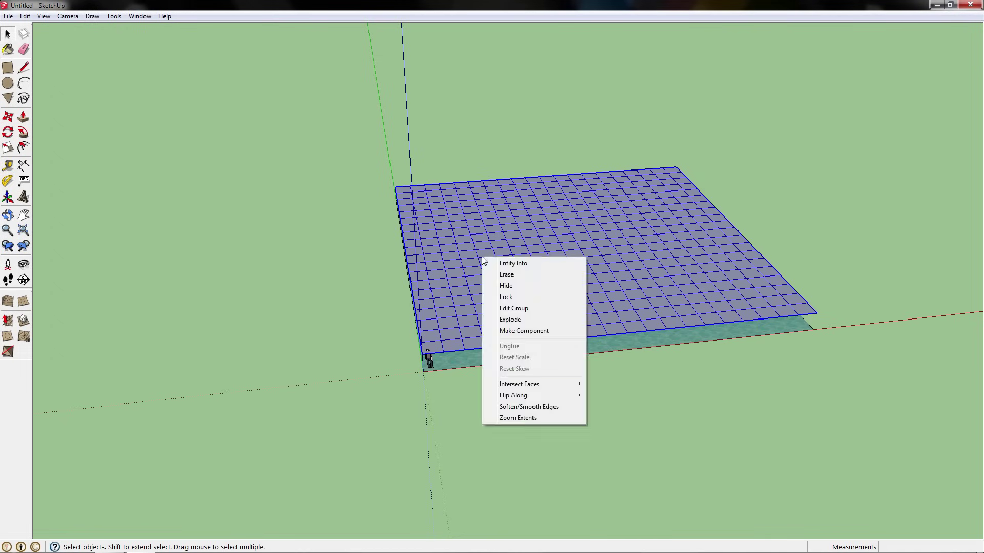
click(517, 320)
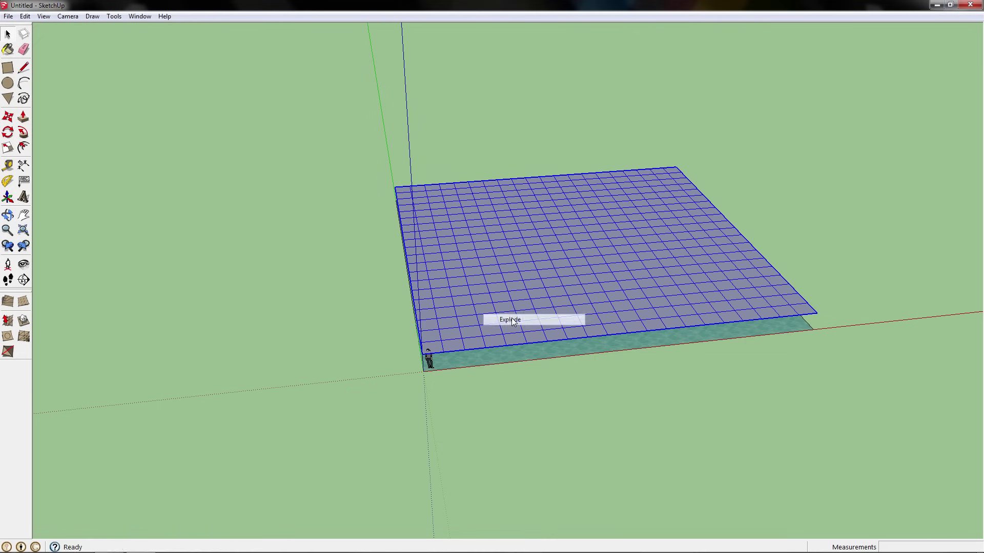
click(478, 328)
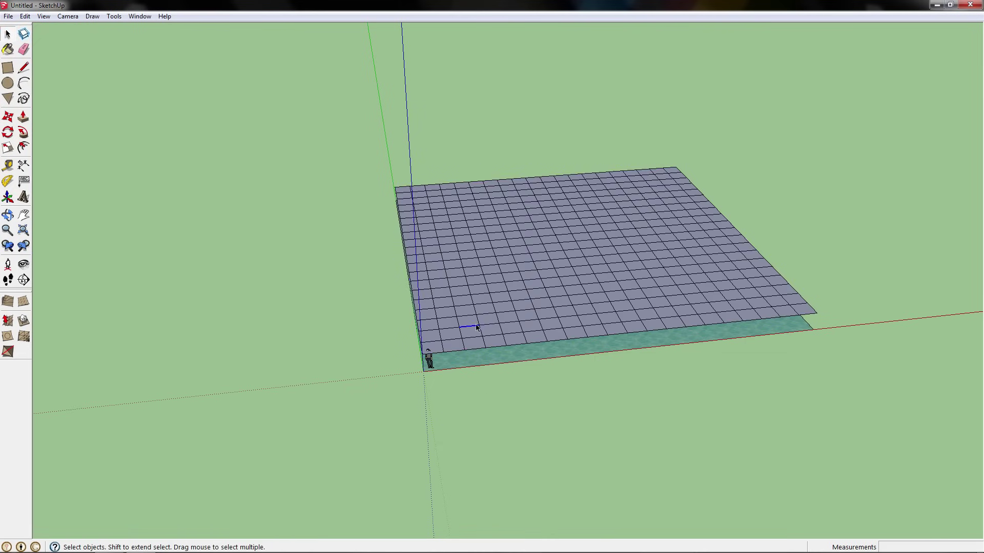
click(490, 311)
- Select a row of adjacent grid faces beside the red axis and raise them about 7' with Smoove at a 20' radius
middle_drag(520, 428, 504, 349)
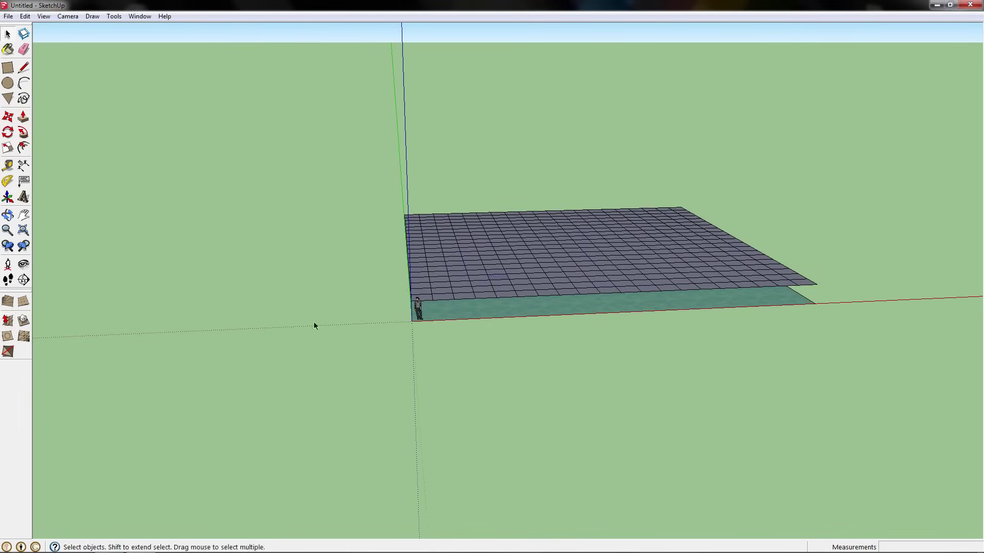
middle_drag(498, 276, 494, 322)
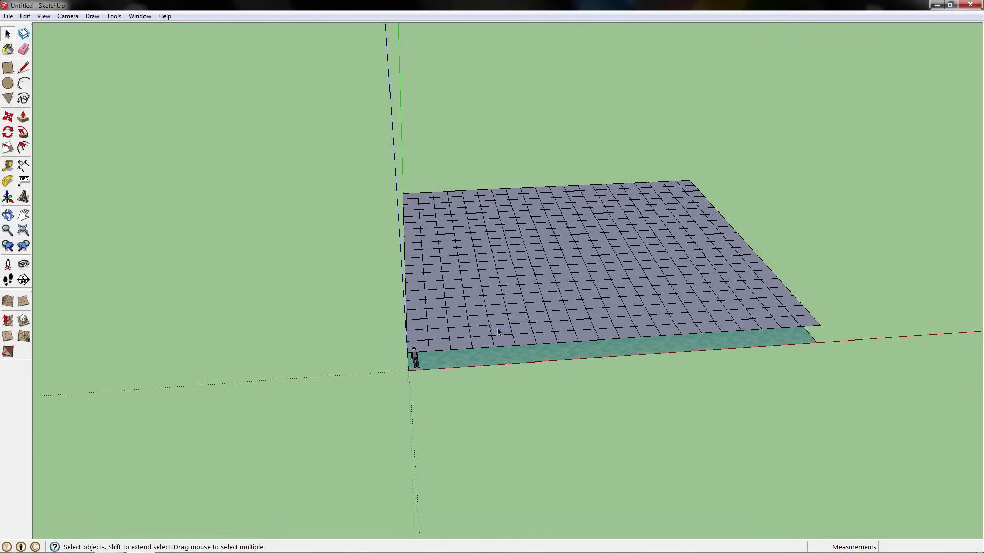
click(498, 331)
ctrl+click(520, 332)
ctrl+click(541, 331)
ctrl+click(563, 329)
ctrl+click(583, 329)
click(9, 321)
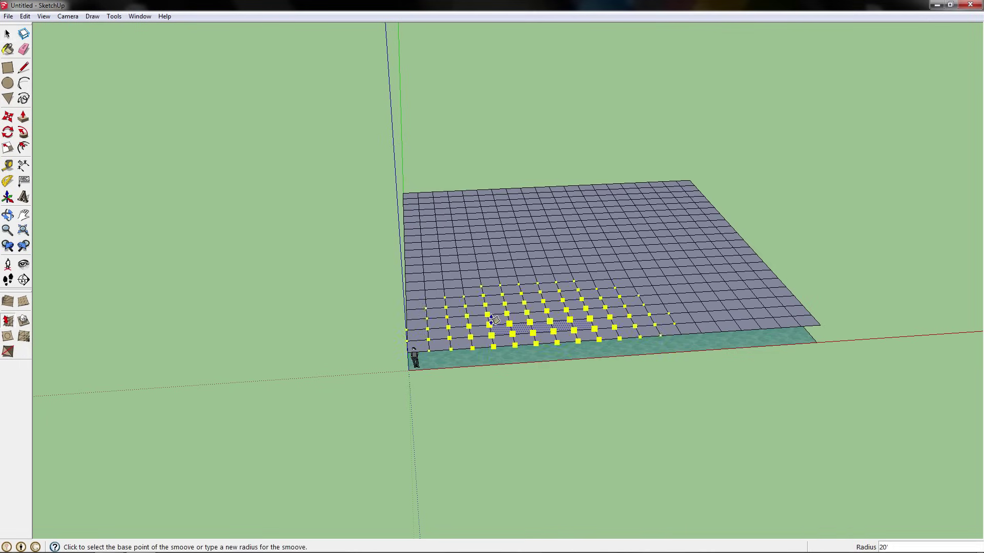
click(528, 323)
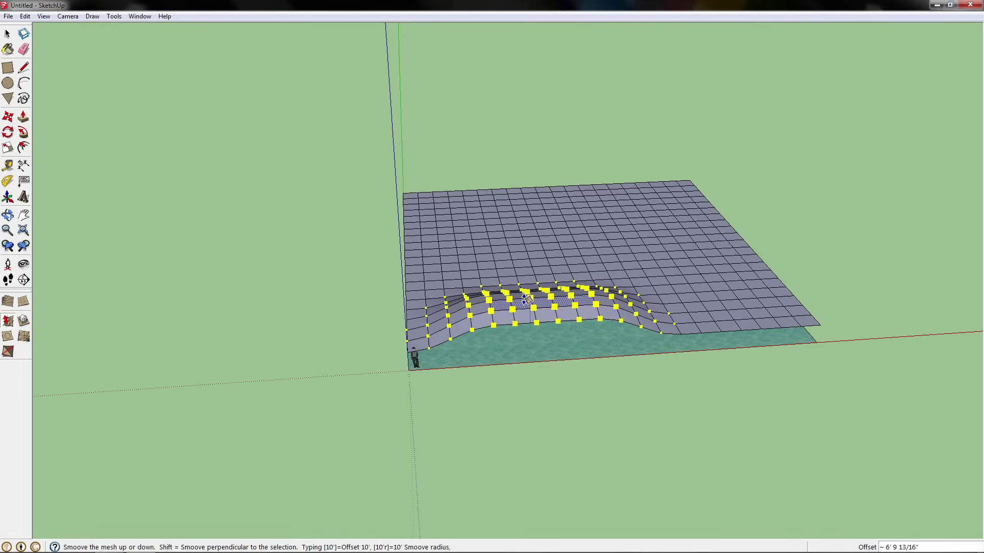
click(525, 301)
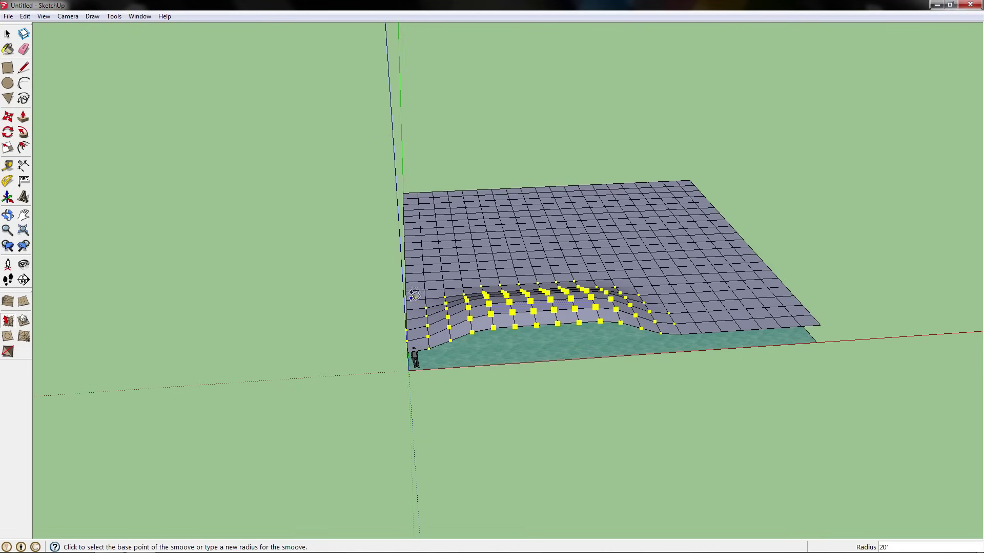
- Select scattered faces and edges along the grid side at the red axis's far end and raise them into hills with Smoove at a 20' radius
click(8, 33)
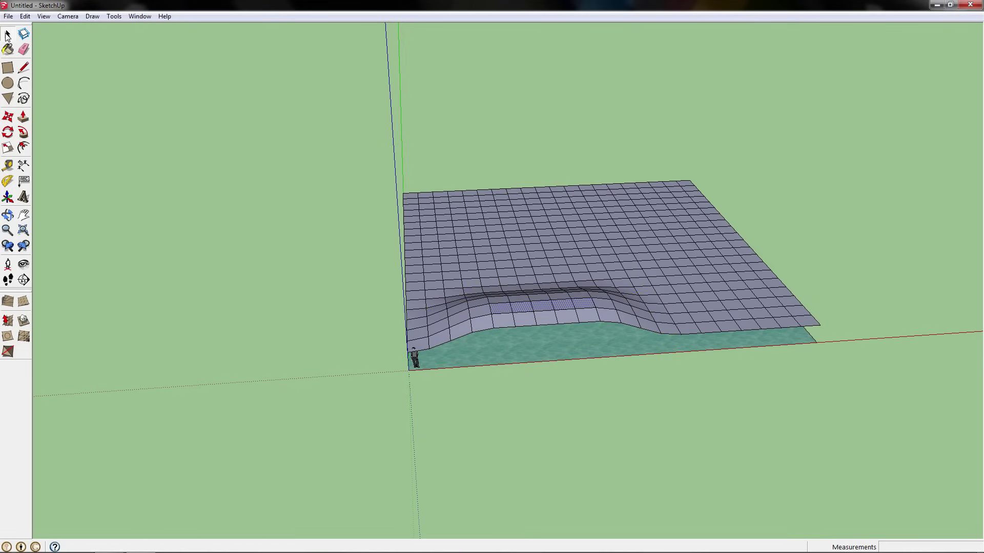
middle_drag(722, 265, 164, 274)
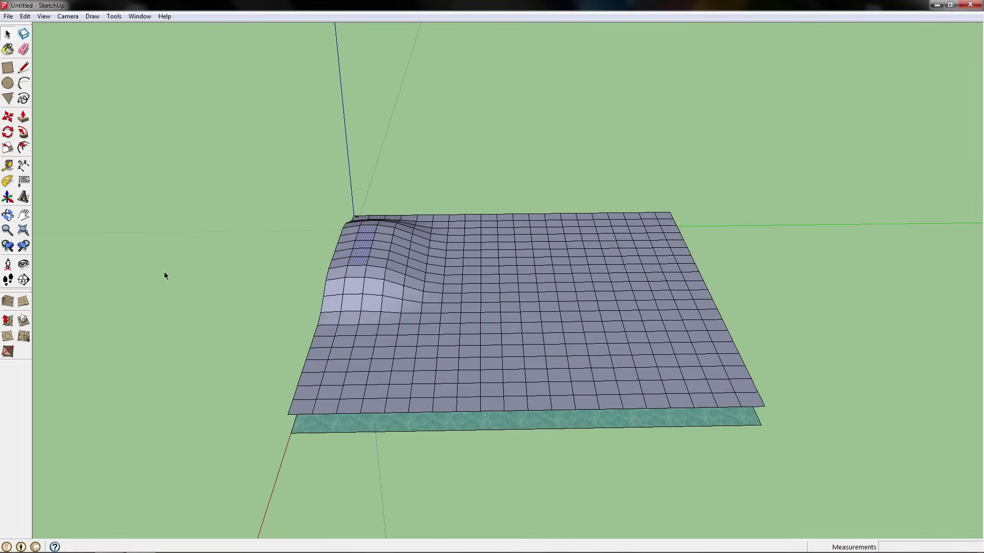
click(361, 353)
ctrl+click(381, 366)
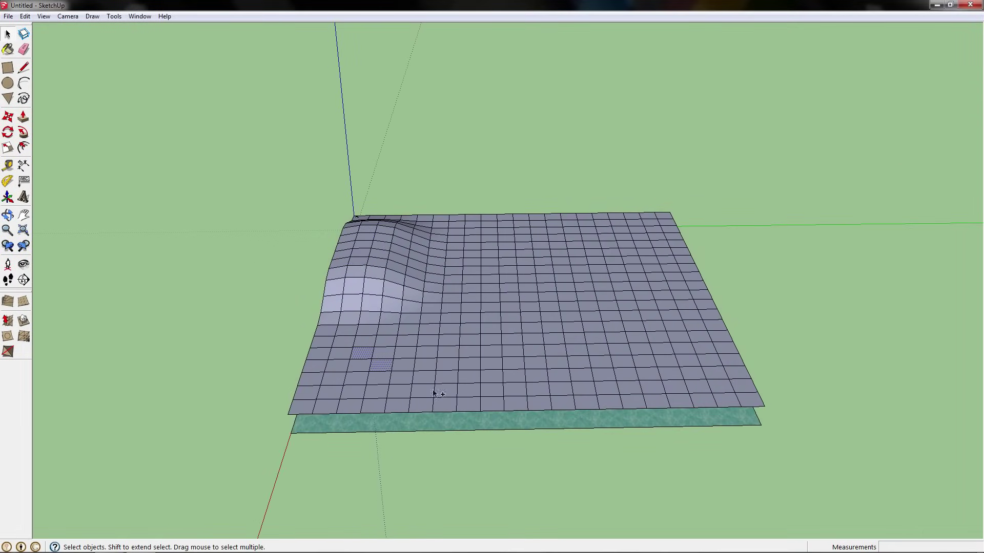
ctrl+click(446, 390)
ctrl+click(608, 401)
click(8, 320)
click(394, 378)
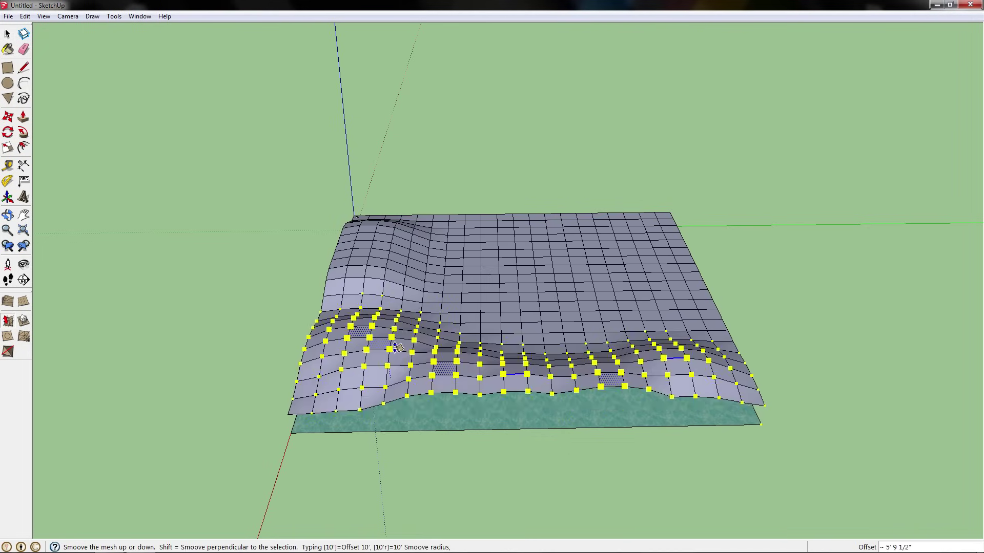
click(400, 335)
middle_drag(436, 336, 157, 343)
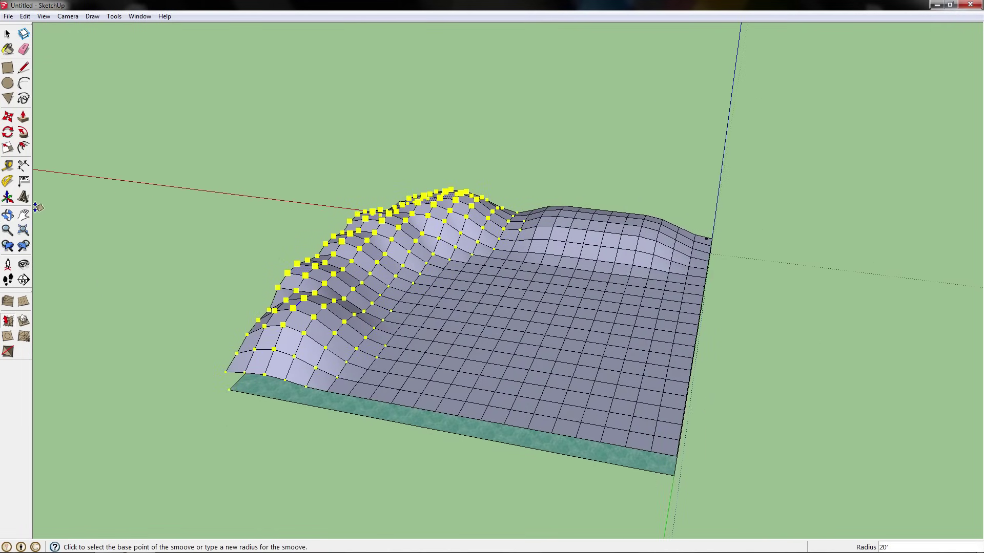
- Select scattered faces and edges across the middle of the grid and raise them about 10' with Smoove at a 20' radius
click(7, 34)
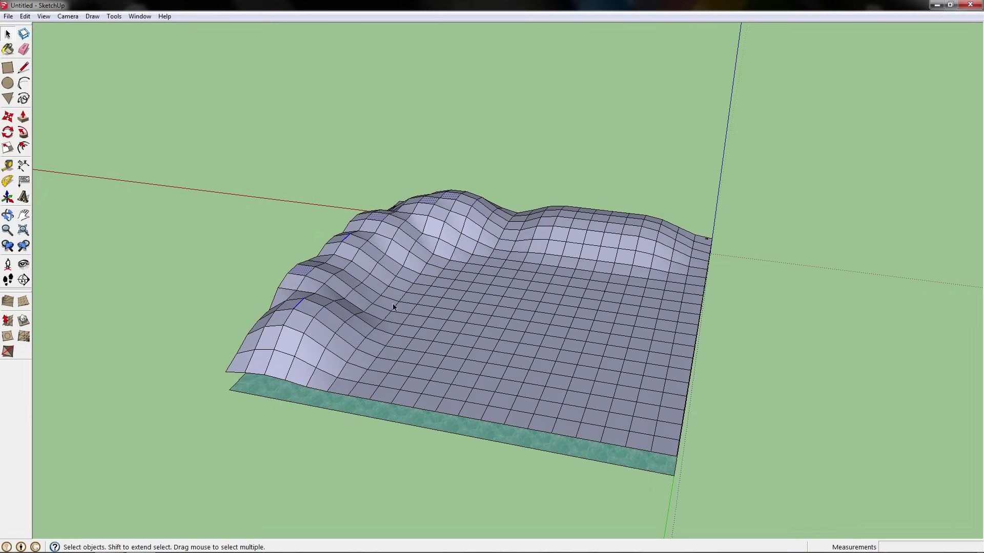
click(401, 318)
ctrl+click(452, 325)
ctrl+click(437, 293)
ctrl+click(478, 289)
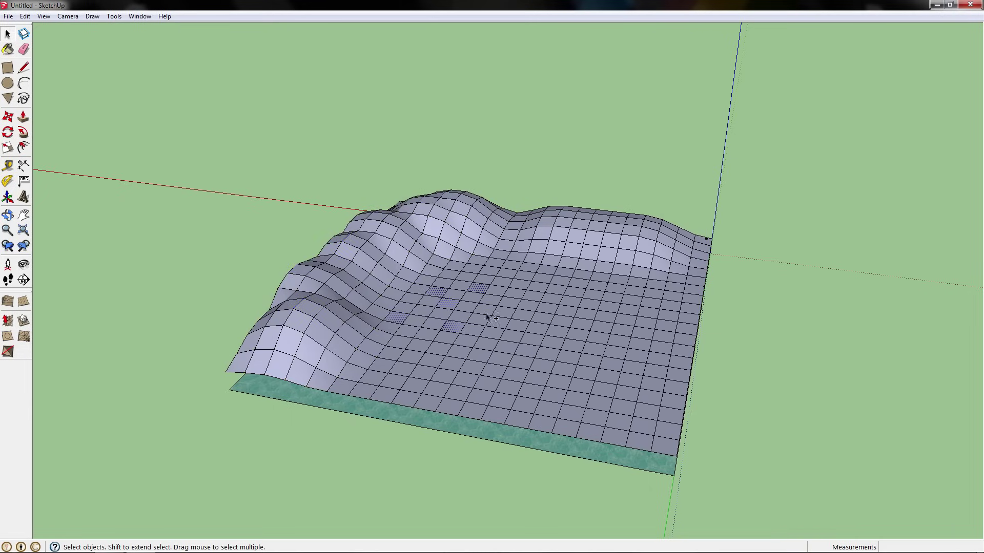
ctrl+click(409, 331)
ctrl+click(336, 346)
ctrl+click(331, 320)
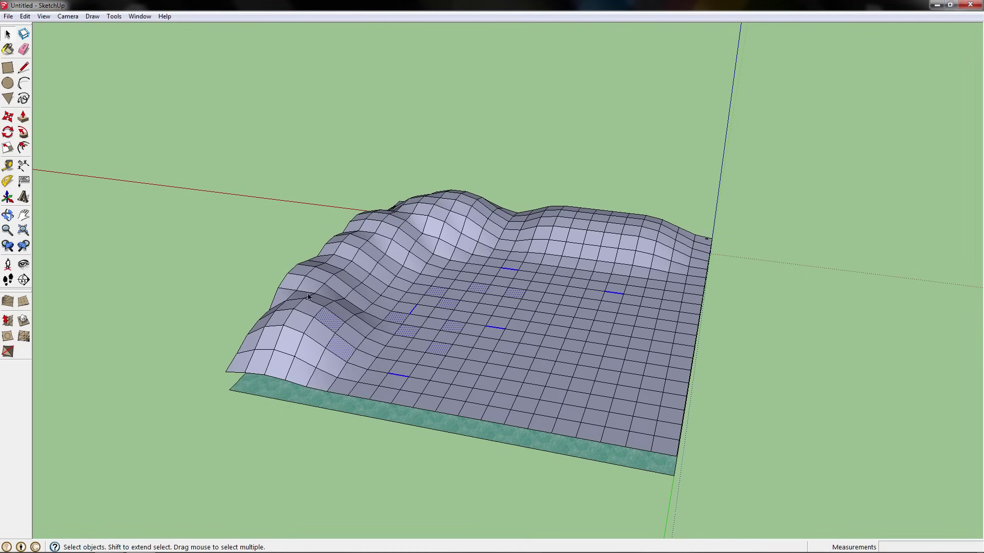
click(8, 320)
click(398, 327)
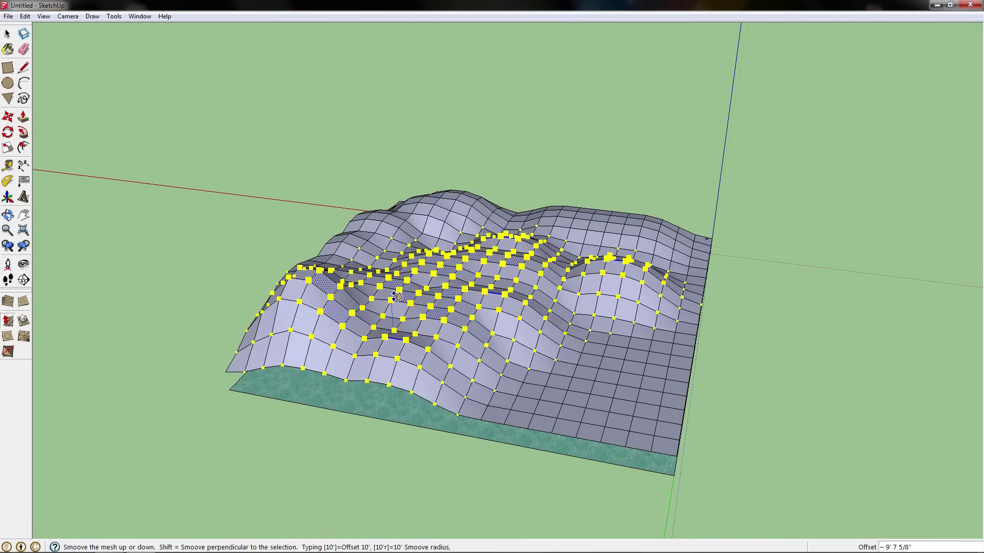
click(393, 293)
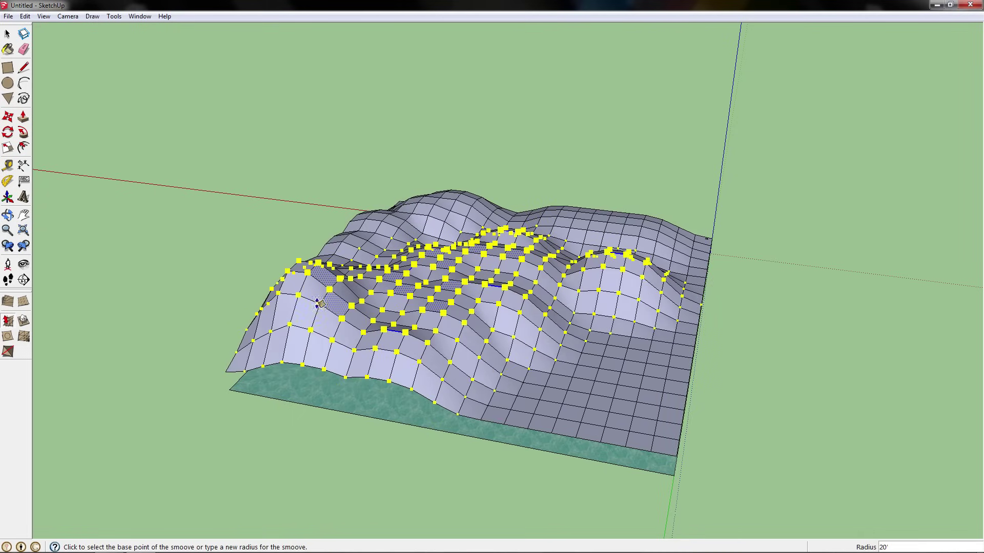
- Lower the still-selected middle area about 4' with Smoove
middle_drag(182, 300, 492, 300)
click(499, 296)
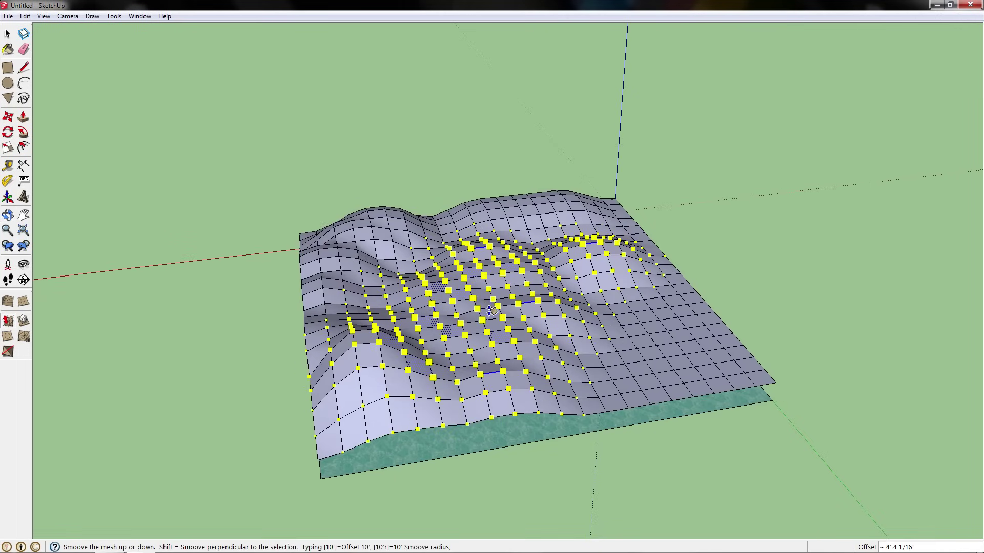
click(383, 305)
- Select faces and edges across the remaining flat area near the green axis and raise them with Smoove at a 20' radius
click(8, 34)
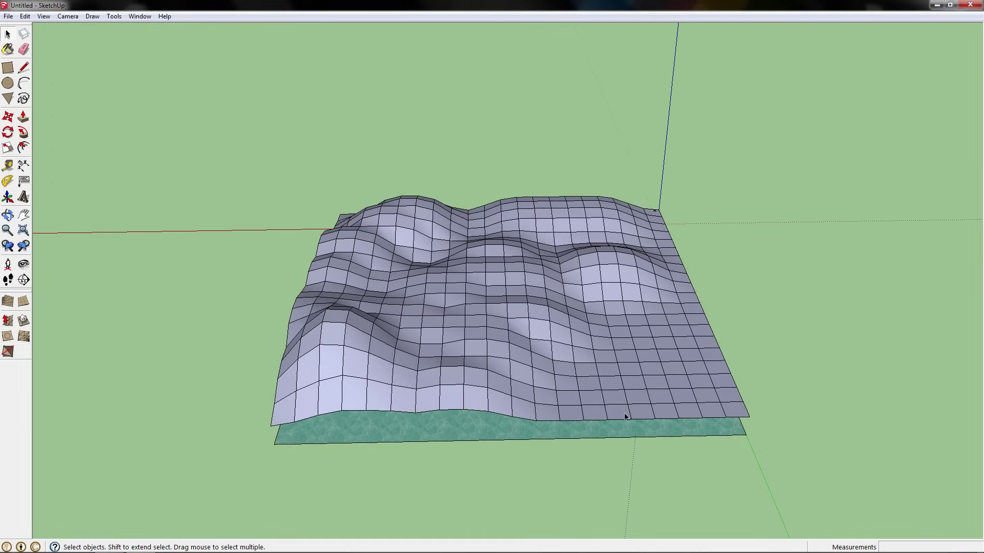
click(621, 404)
shift+click(640, 399)
shift+click(661, 383)
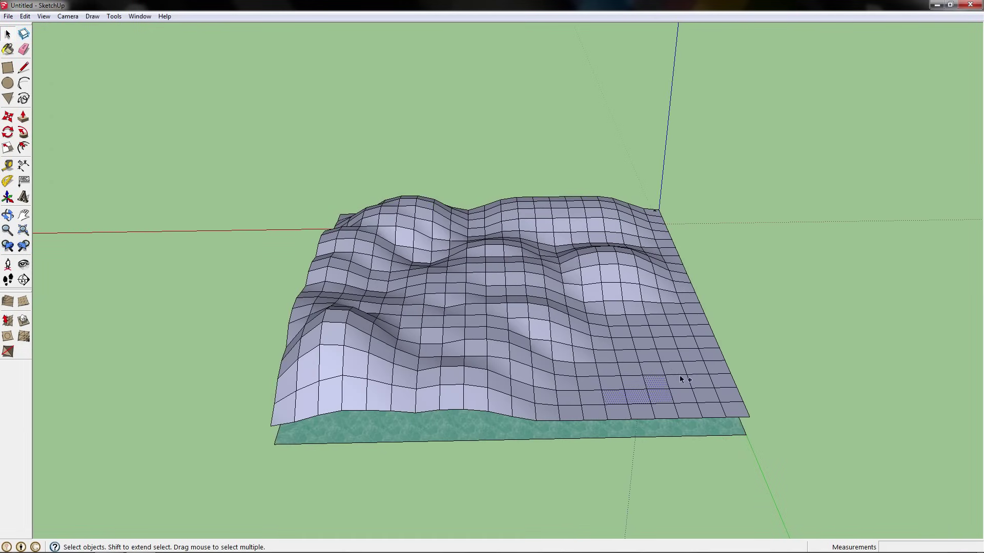
shift+click(681, 333)
shift+click(684, 299)
shift+click(676, 321)
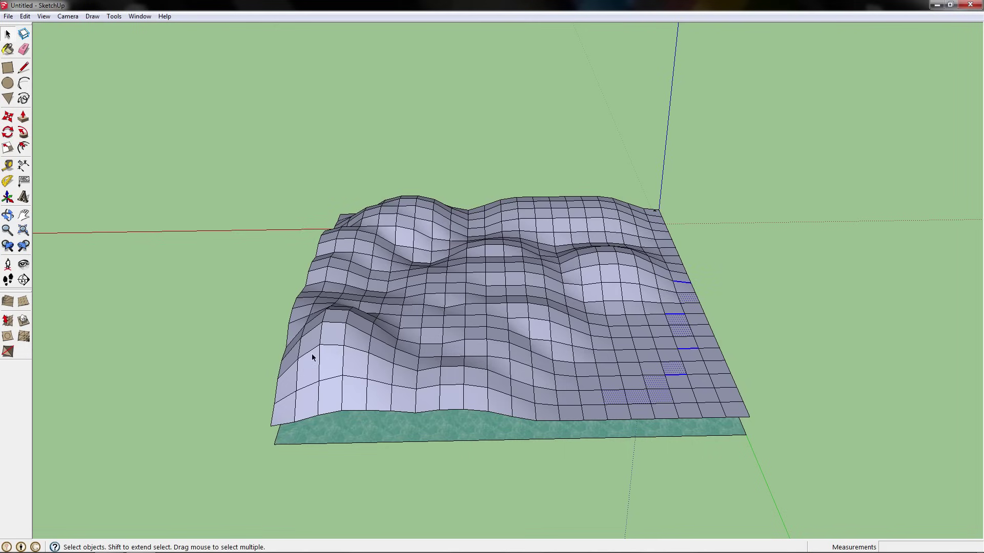
click(8, 320)
click(664, 383)
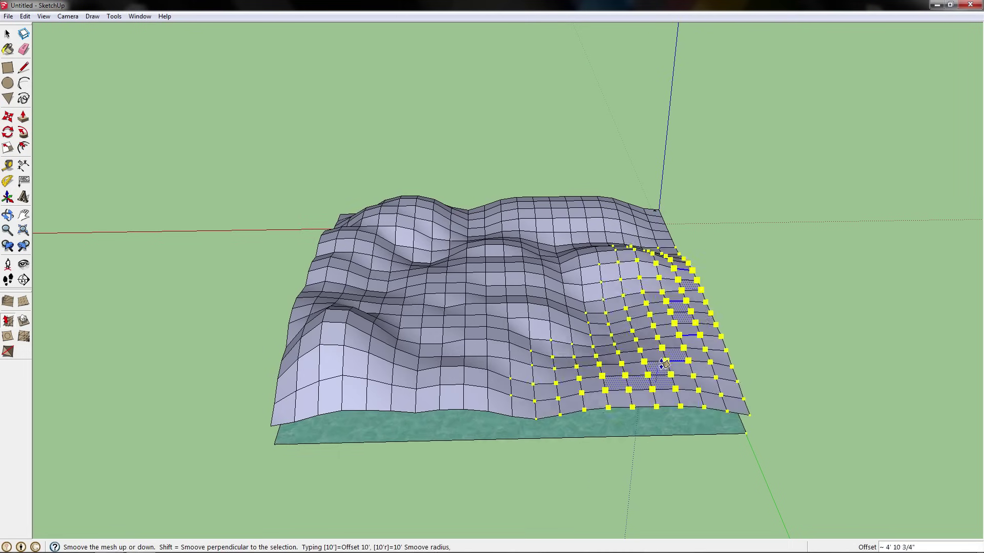
click(665, 335)
- Lower the newly raised hill near the green axis with Smoove
middle_drag(655, 364, 735, 452)
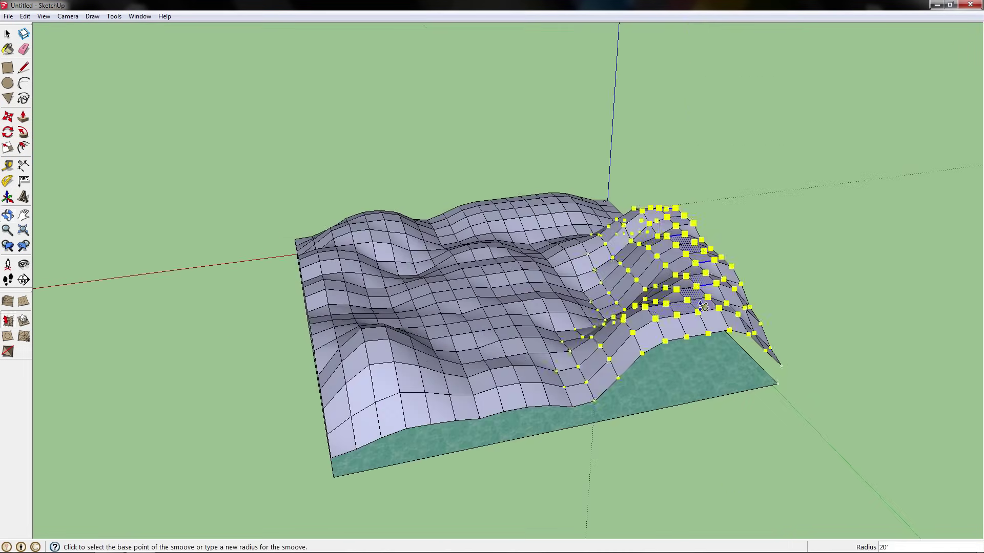
click(703, 308)
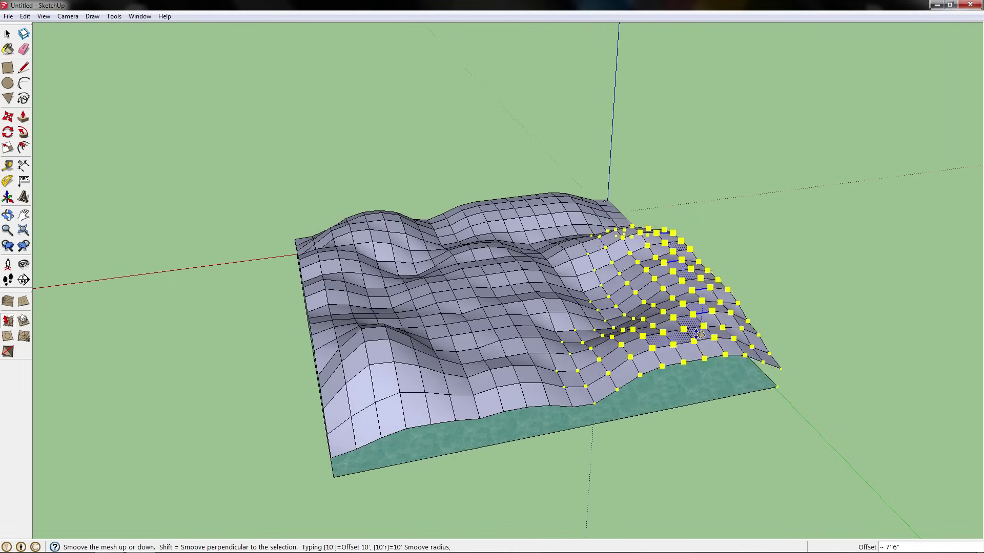
click(702, 345)
- Raise the same selected area near the green axis about 6' with Smoove, working from a low side view
key(F6)
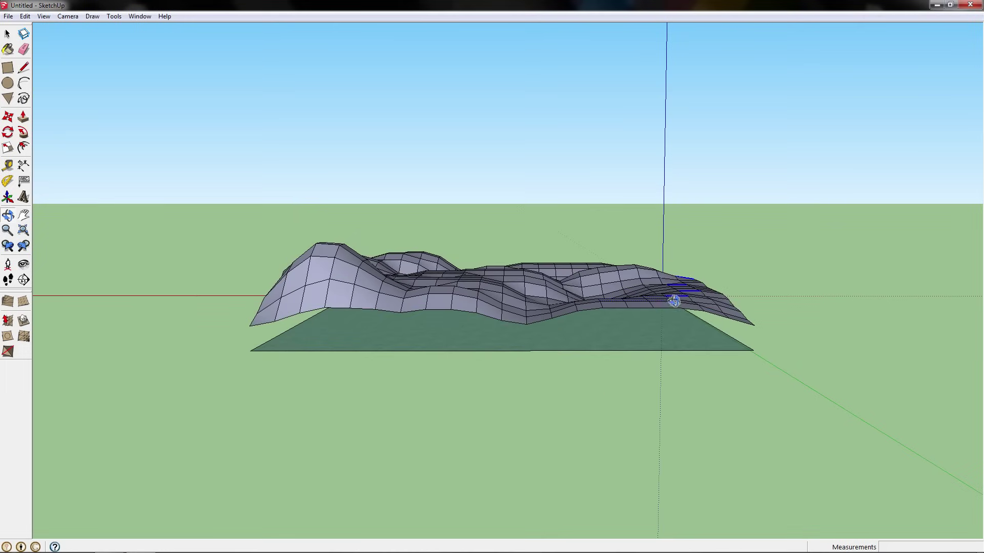
middle_drag(671, 271, 666, 297)
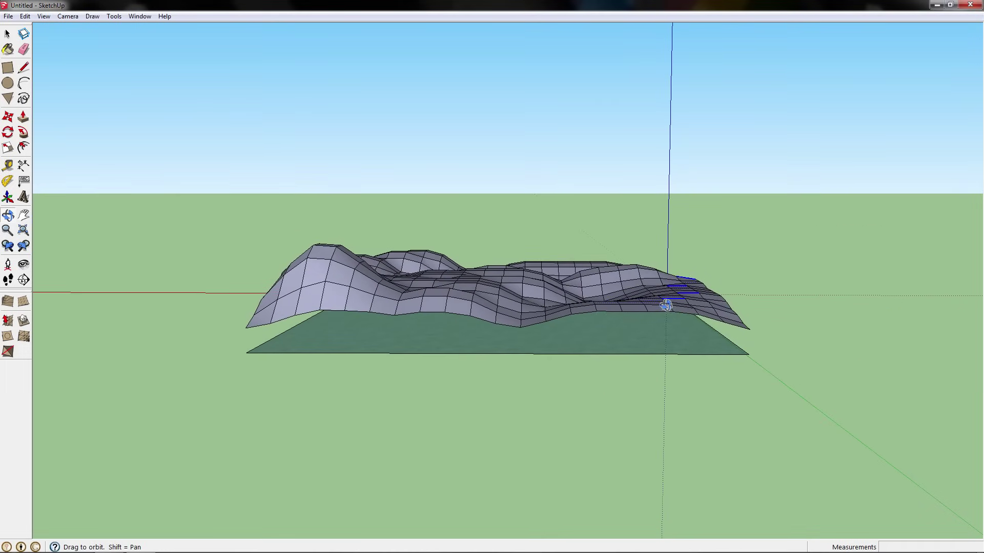
click(7, 321)
click(615, 308)
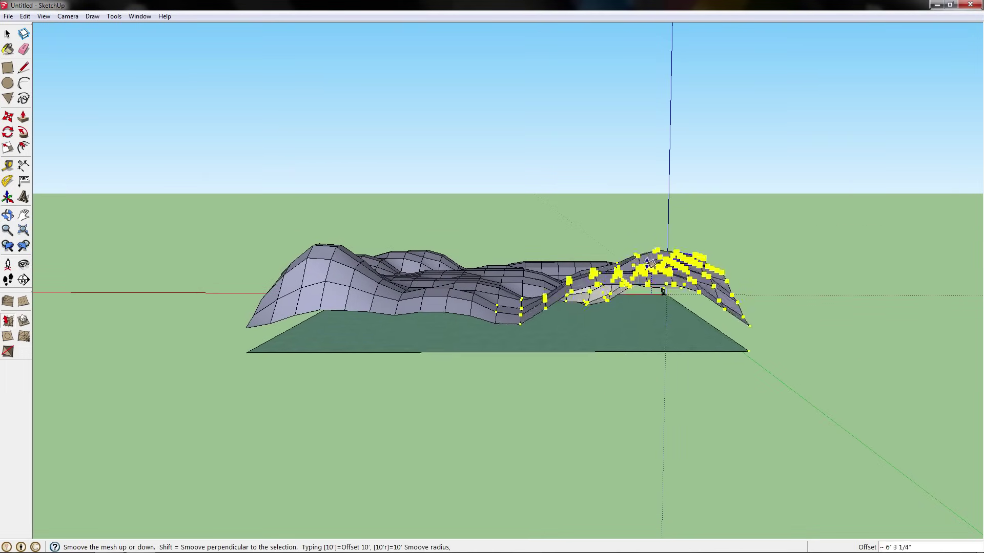
key(Escape)
- Select a rectangular block of faces in the middle of the terrain and lower it about 18' with Smoove, below the water surface
middle_drag(639, 204, 210, 286)
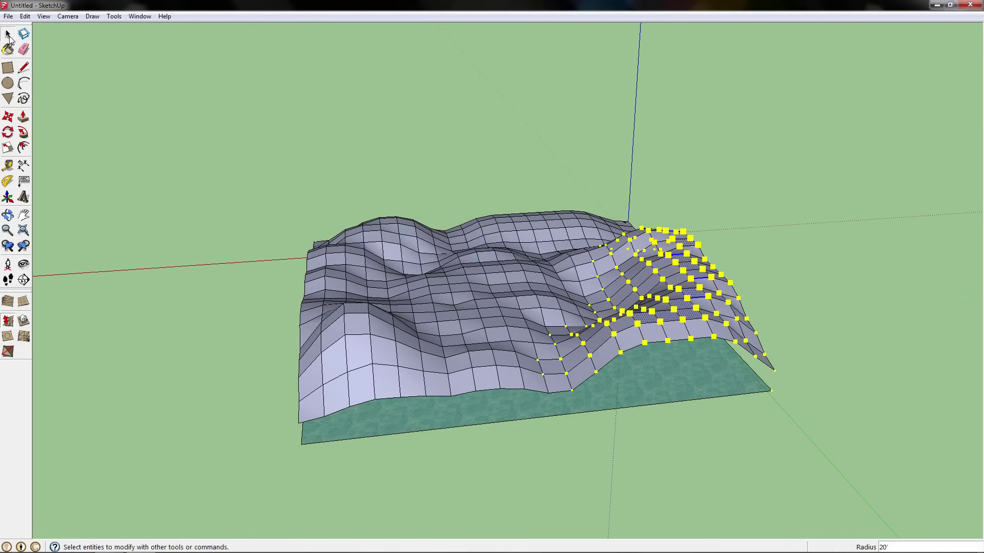
click(7, 33)
middle_drag(268, 348, 405, 382)
drag(465, 285, 590, 390)
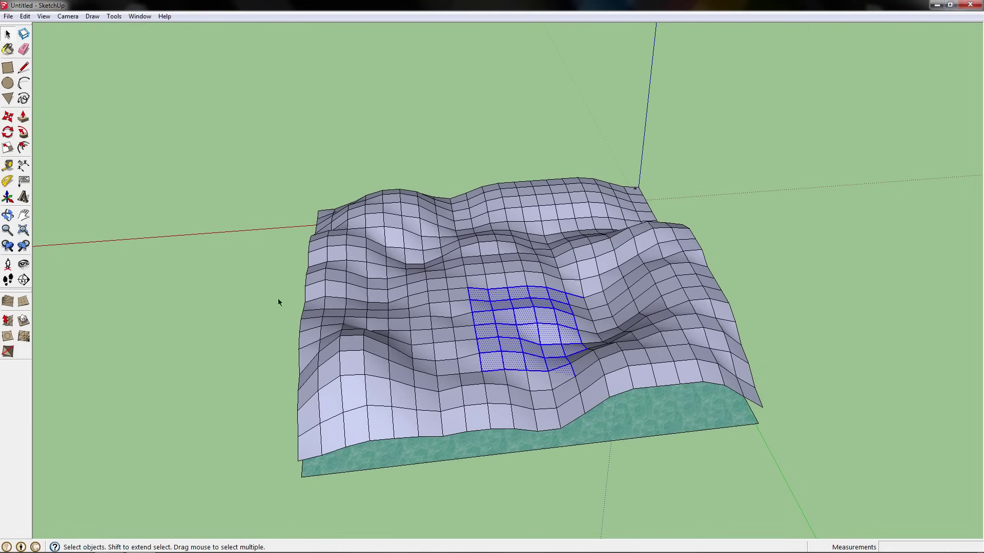
click(7, 321)
click(523, 322)
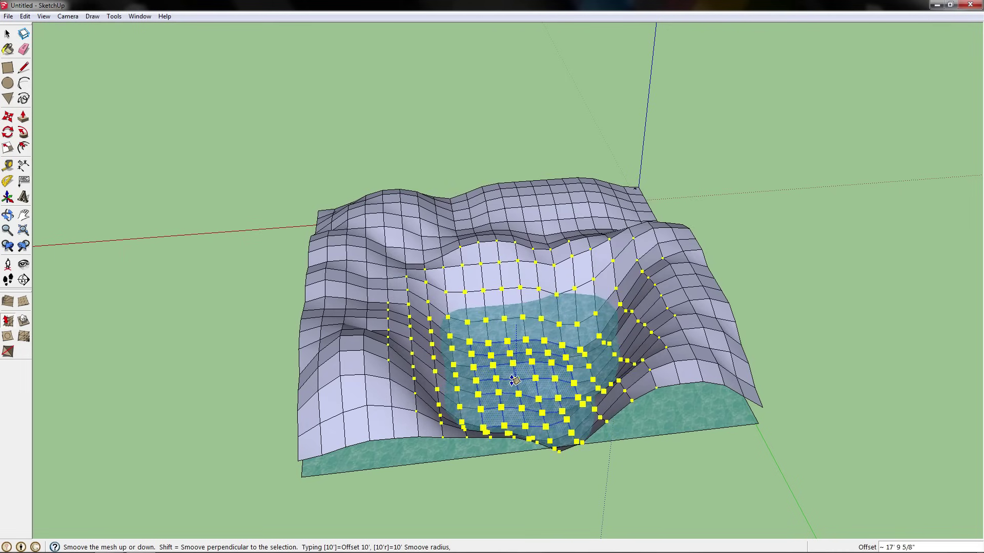
click(439, 408)
middle_drag(439, 408, 287, 379)
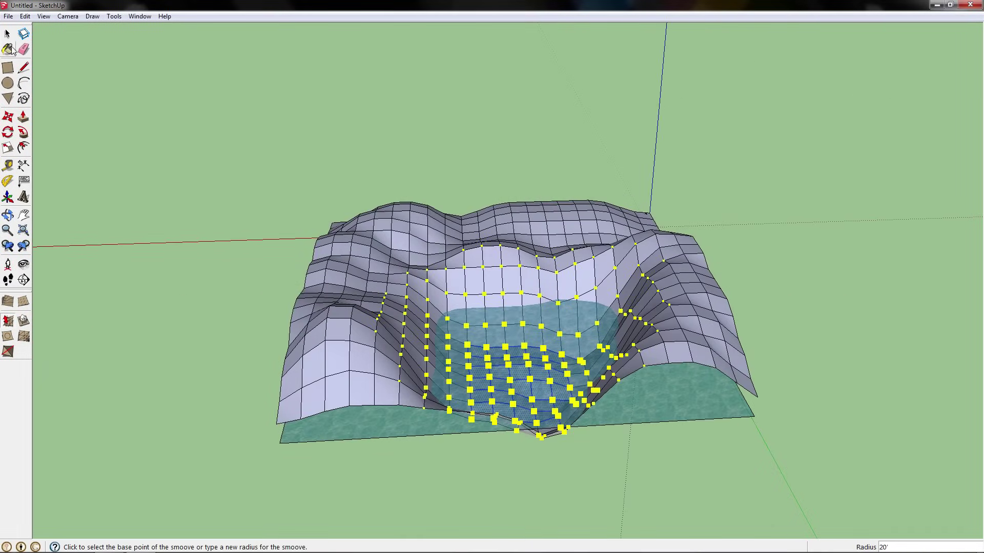
click(194, 238)
scroll(526, 431, up, 3)
middle_drag(525, 431, 640, 448)
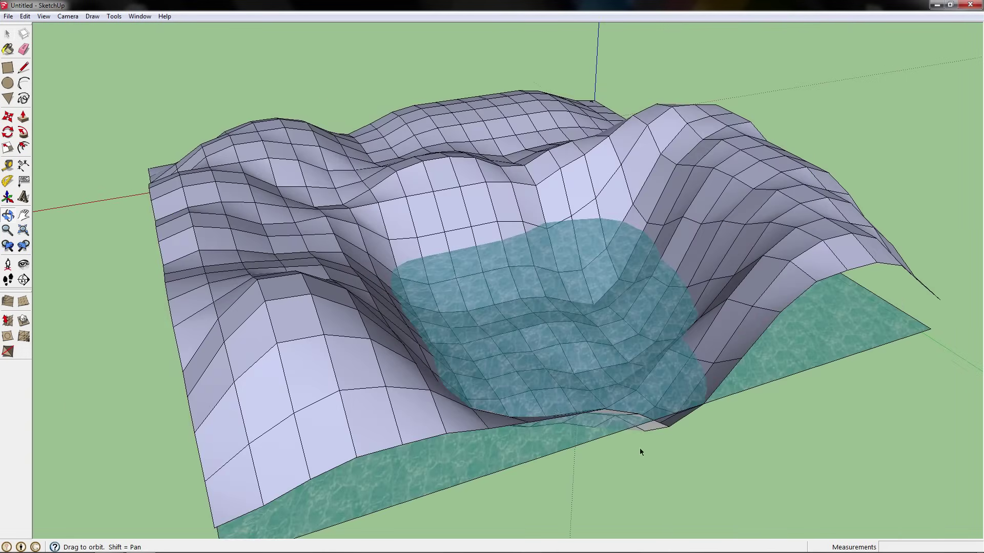
click(531, 328)
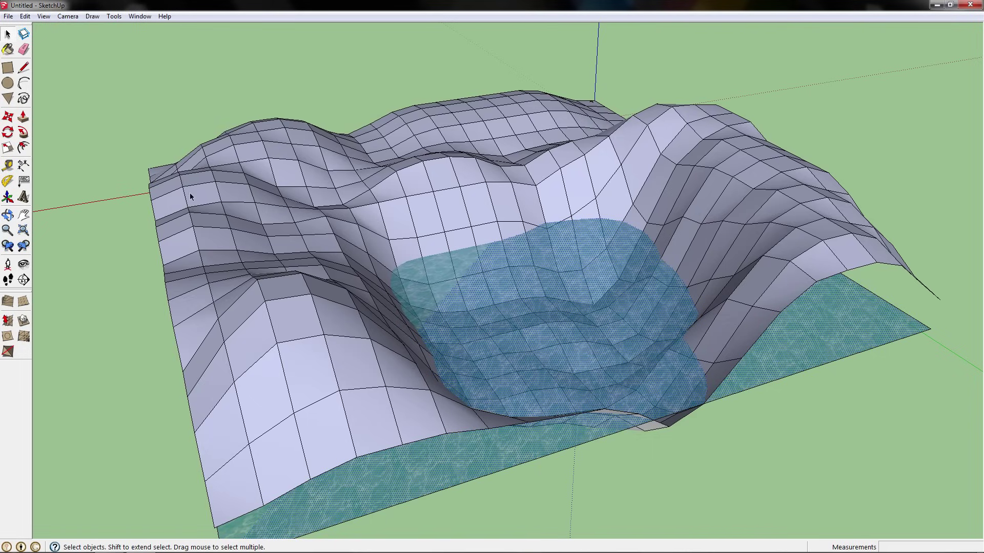
- Select one terrain face near the red-axis edge and subdivide it with Add Detail
middle_drag(190, 196, 160, 180)
click(162, 178)
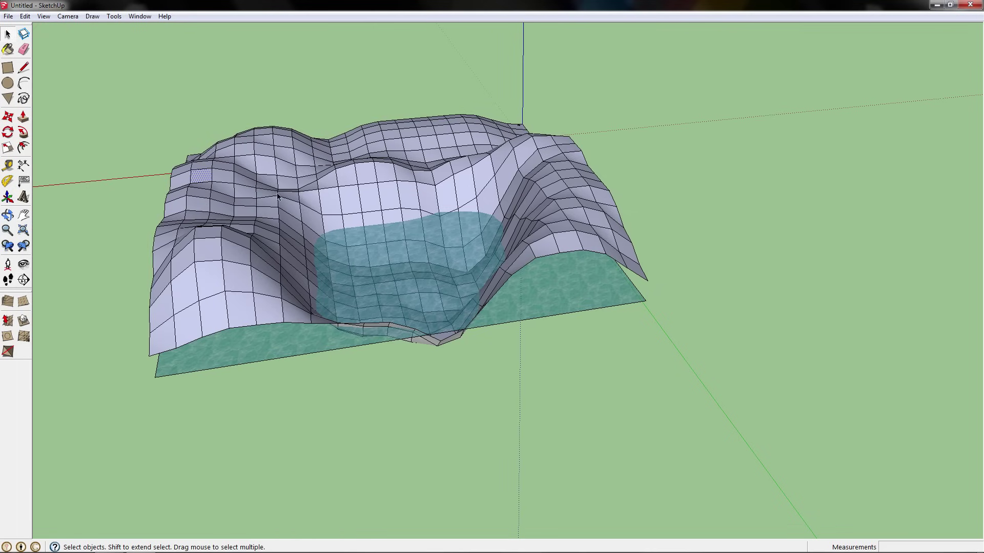
scroll(209, 283, up, 5)
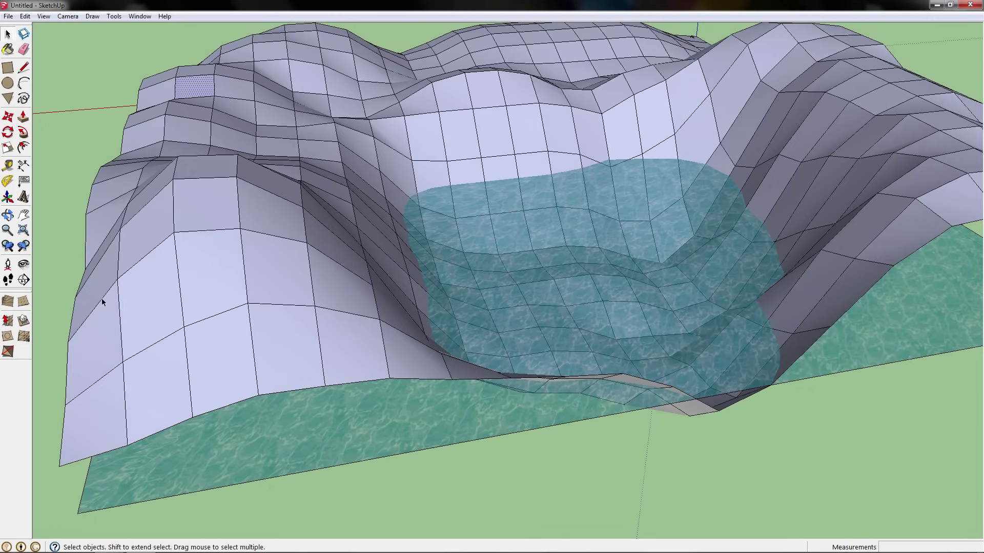
click(21, 339)
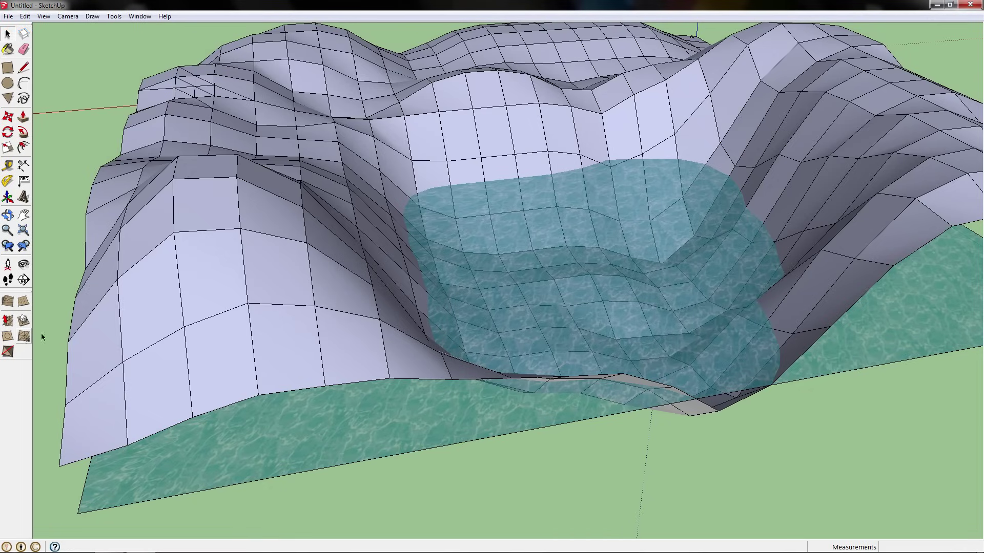
- Use Add Detail to insert a new vertex on the hill slope beside the basin and offset it upward about 4' 5"
click(23, 336)
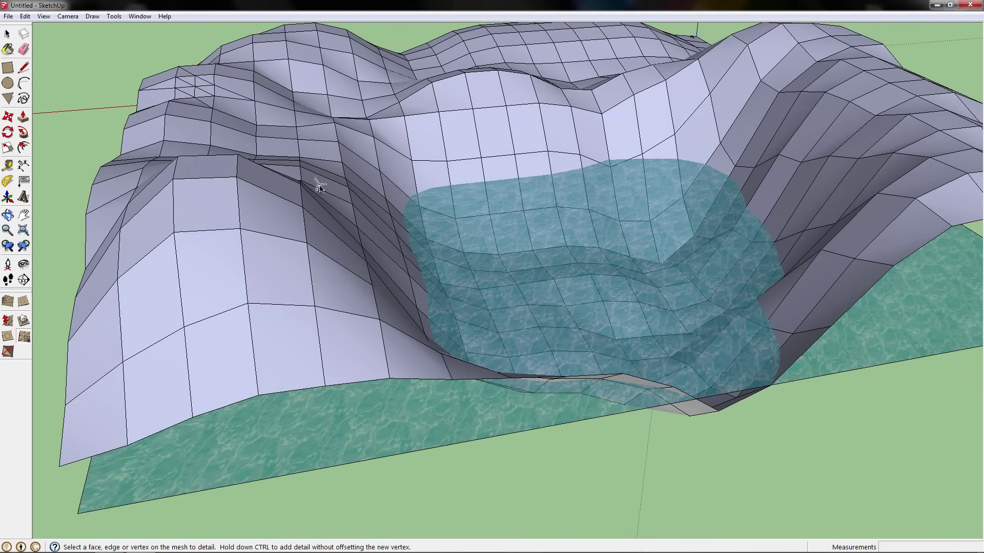
click(262, 272)
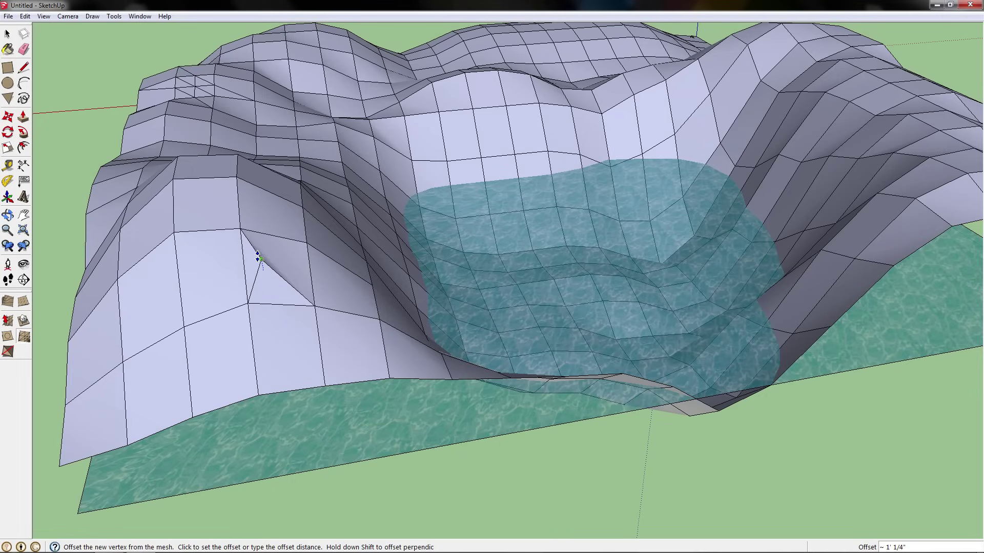
click(263, 268)
middle_drag(266, 278, 167, 195)
click(167, 192)
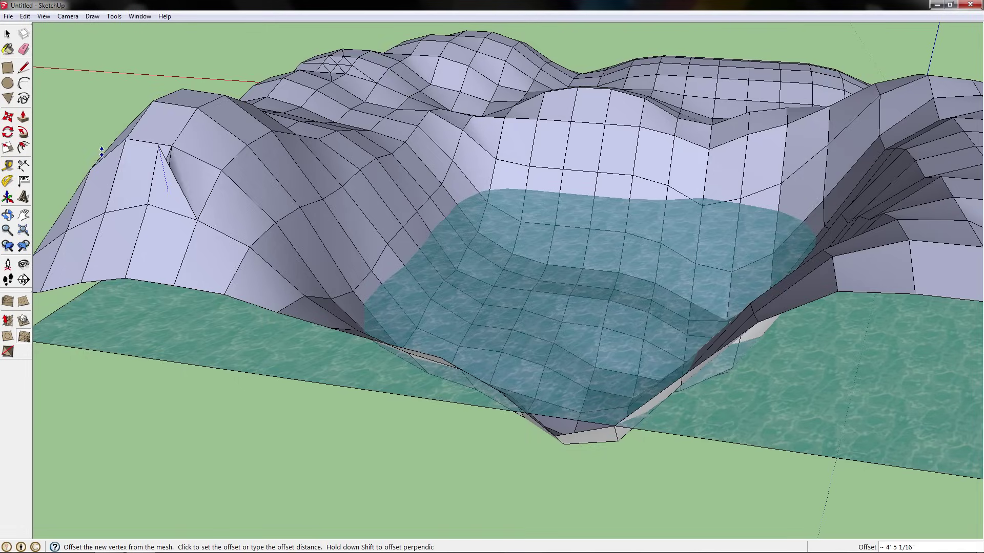
click(103, 153)
middle_drag(103, 154, 315, 249)
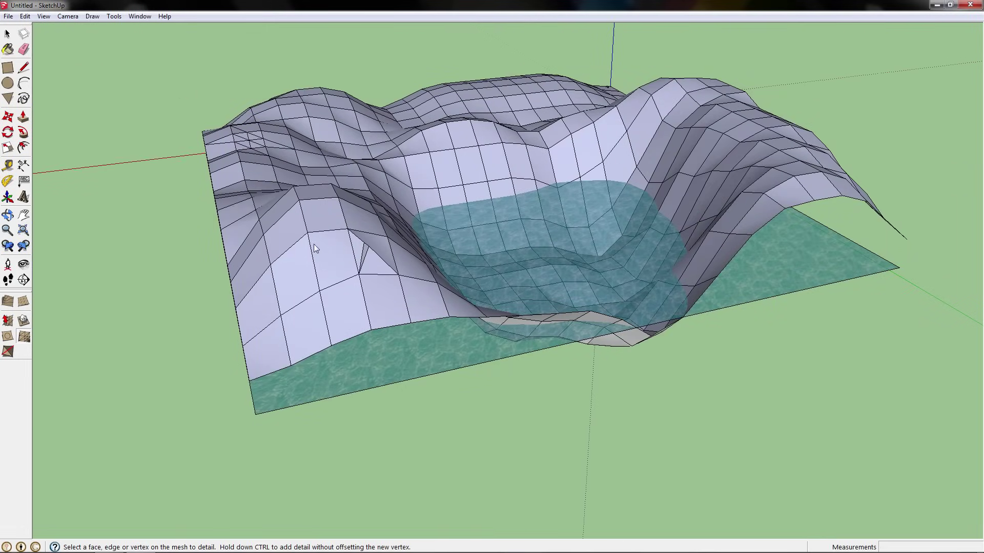
- Select the whole terrain and water surface and apply Soften/Smooth Edges to them
click(8, 35)
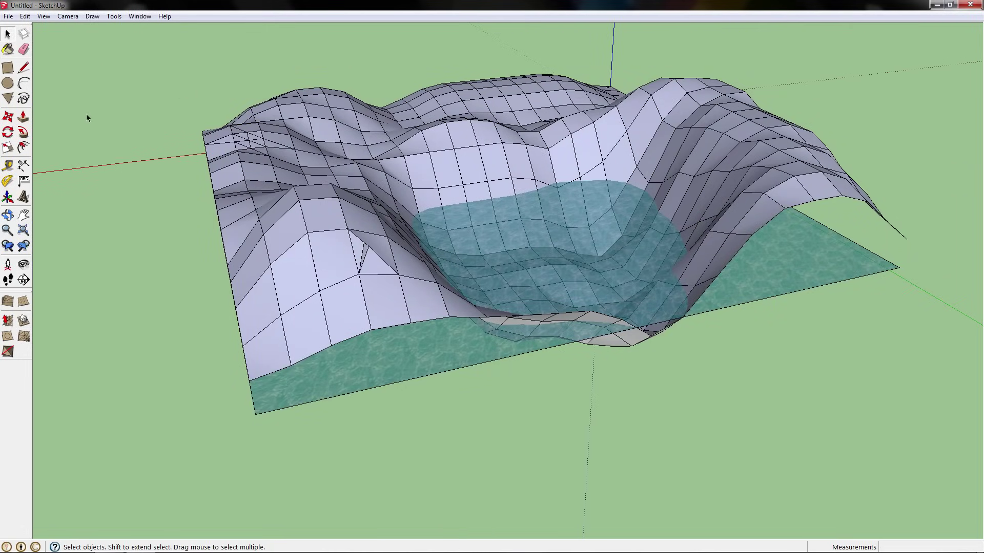
middle_drag(86, 125, 236, 242)
click(288, 262)
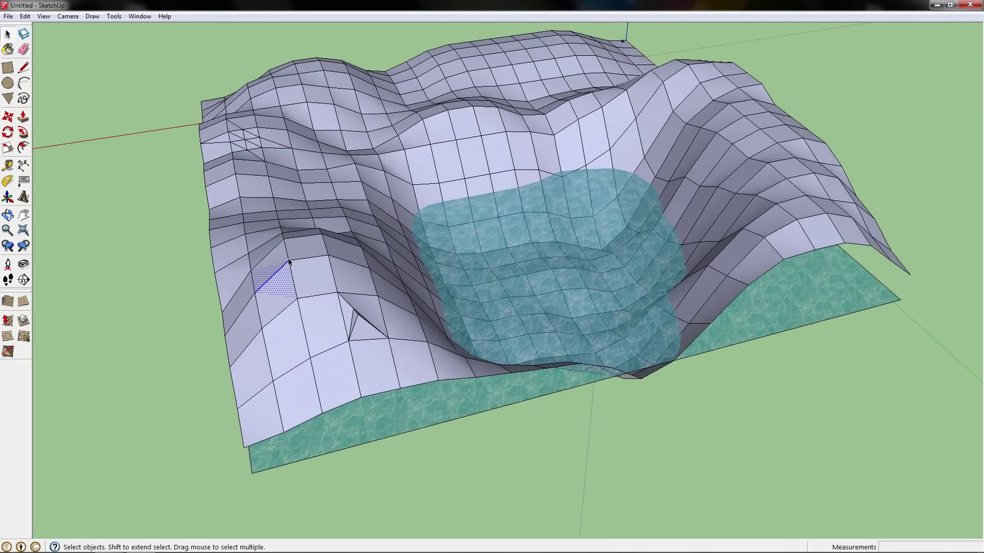
key(ctrl+a)
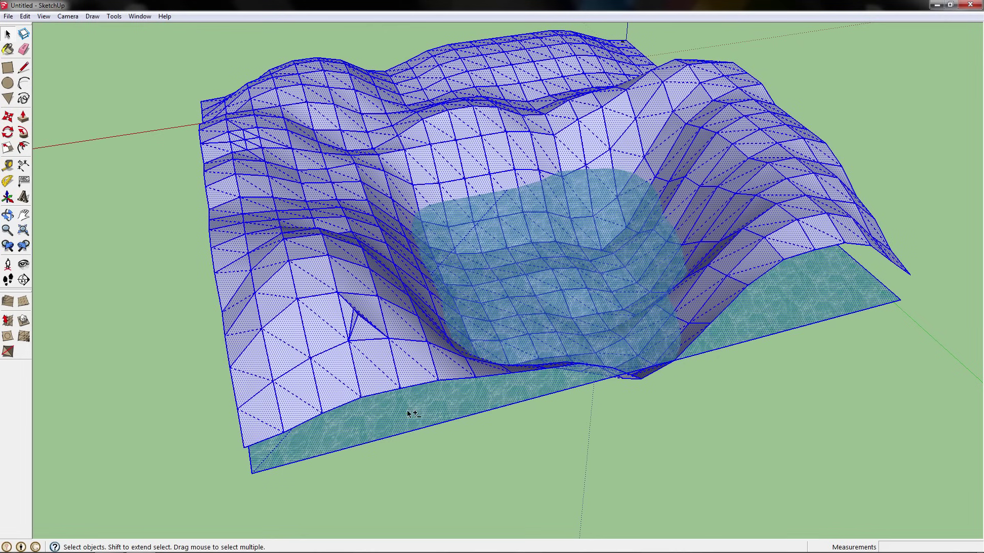
middle_drag(431, 454, 581, 340)
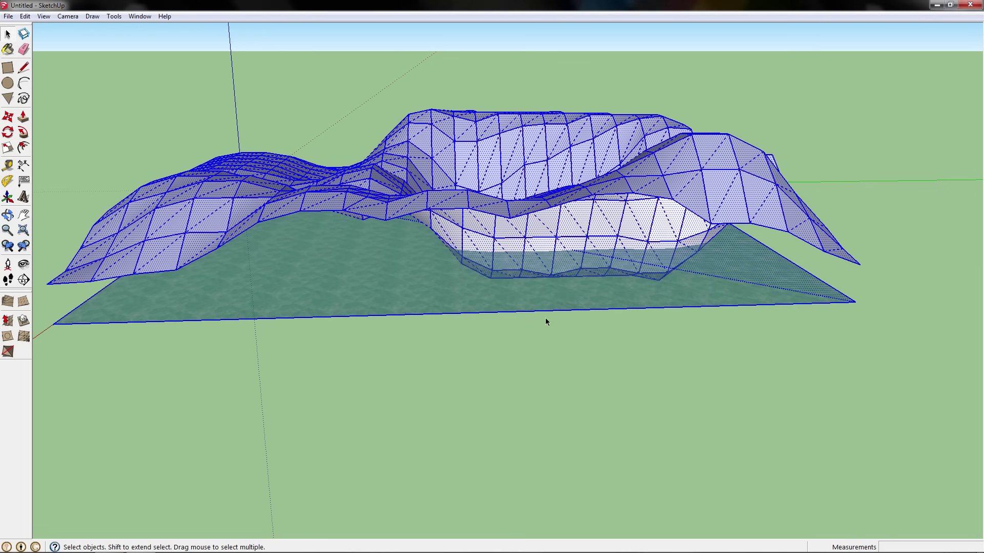
middle_drag(582, 305, 222, 391)
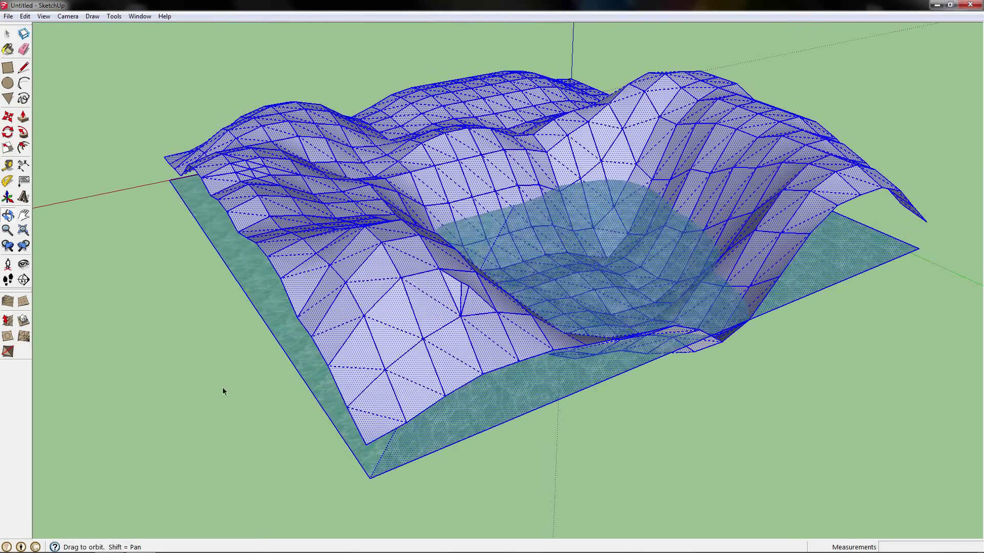
right_click(332, 247)
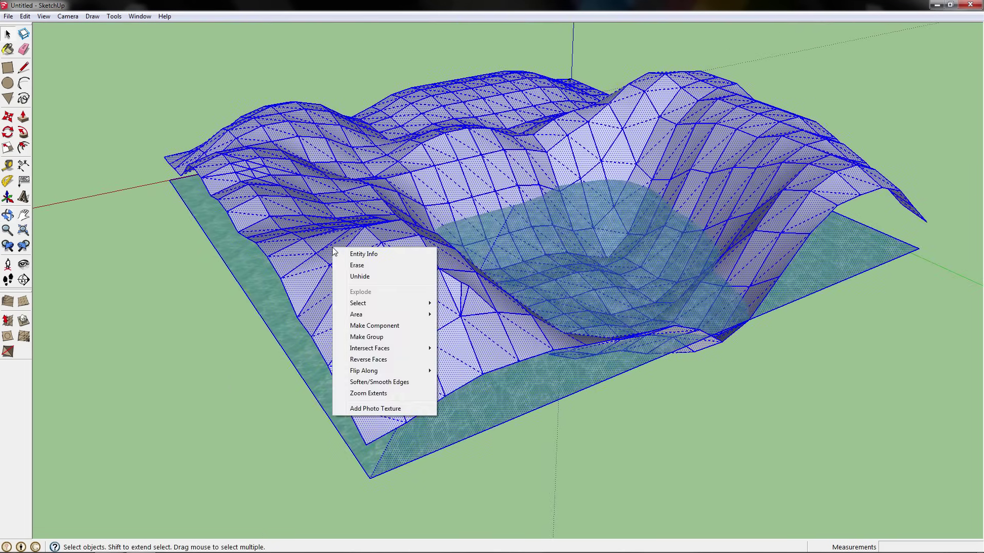
click(413, 382)
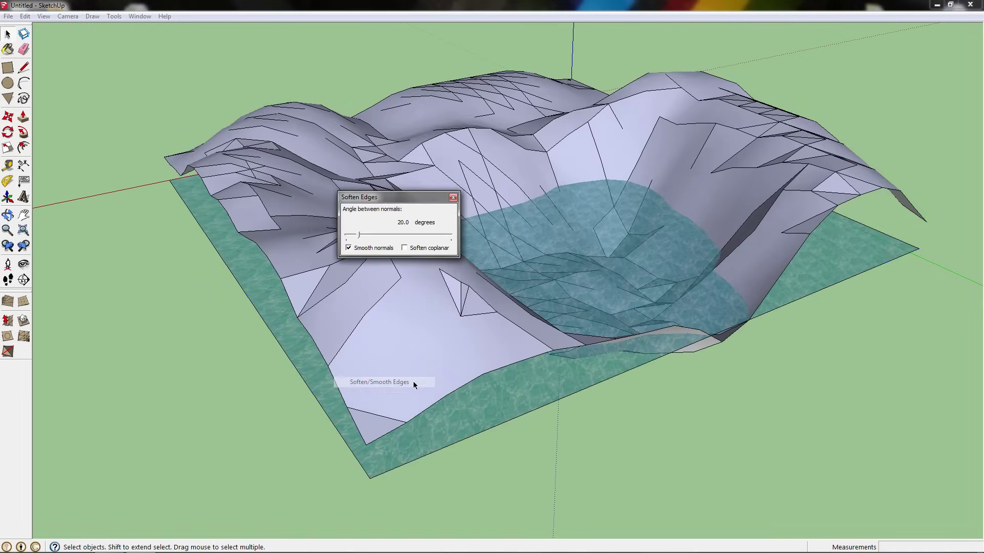
- Enable Soften coplanar, set the angle between normals to about 120 degrees, and clear the selection
click(405, 248)
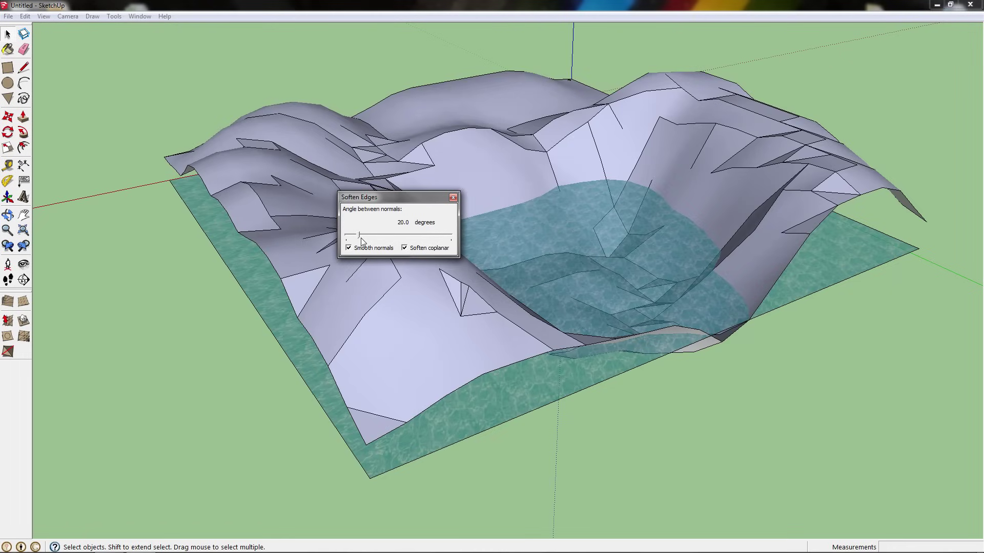
drag(361, 238, 412, 232)
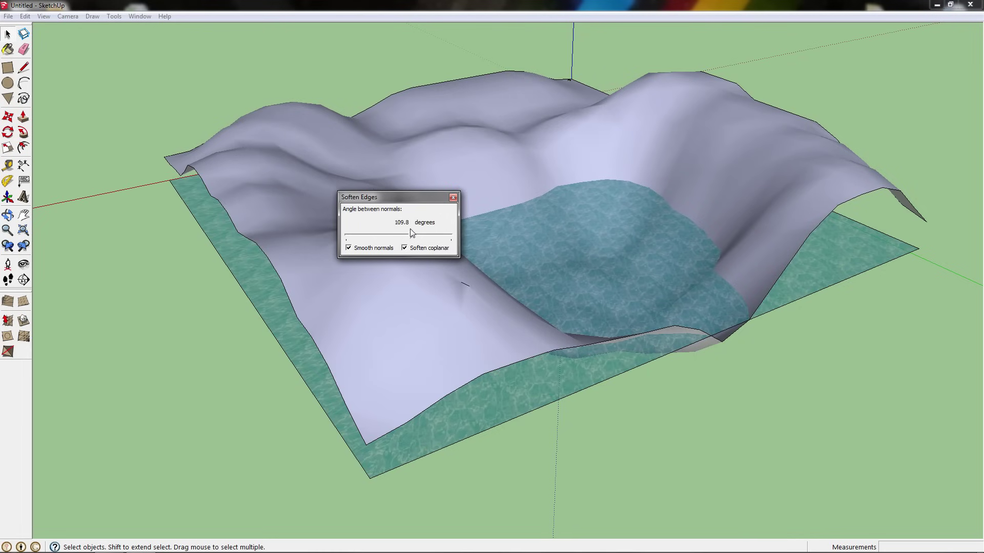
key(ctrl+a)
middle_drag(417, 231, 396, 296)
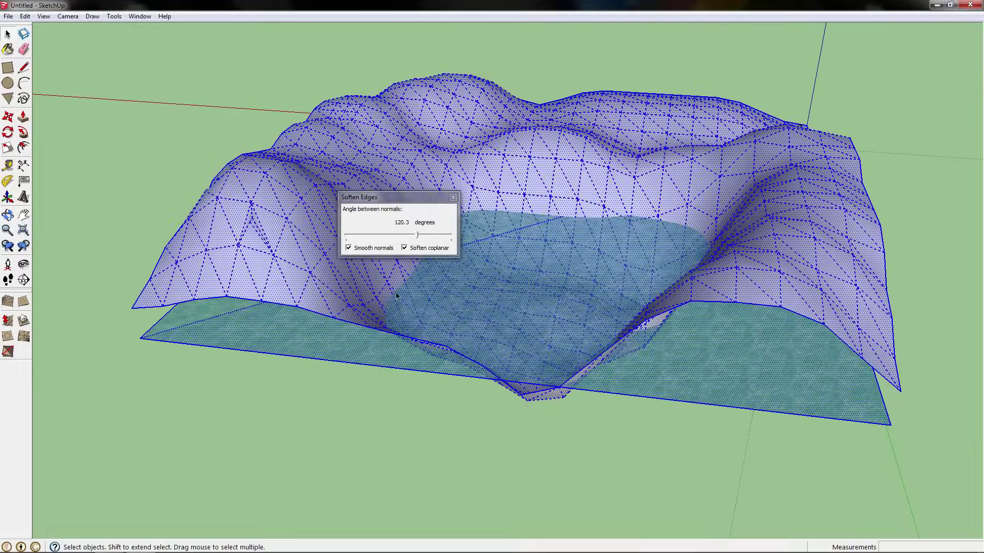
click(453, 197)
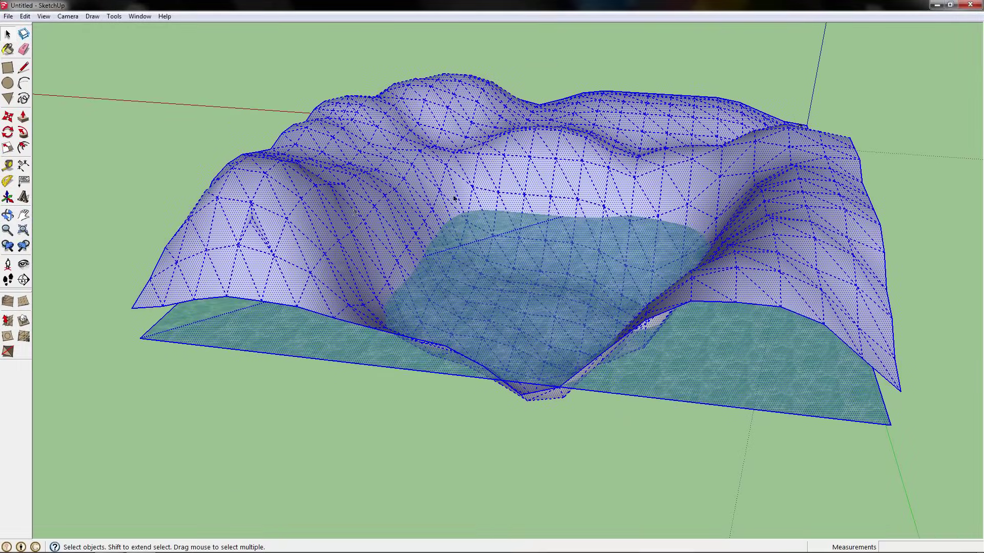
click(205, 135)
middle_drag(268, 251, 102, 246)
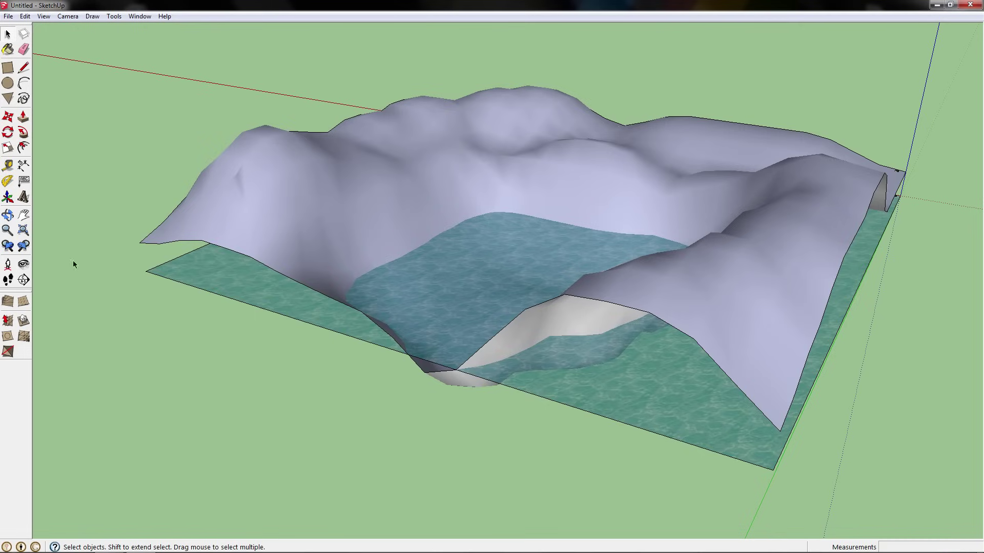
- Paint the smoothed terrain with the artificial grass material from the Vegetation library and close the Materials window
click(7, 51)
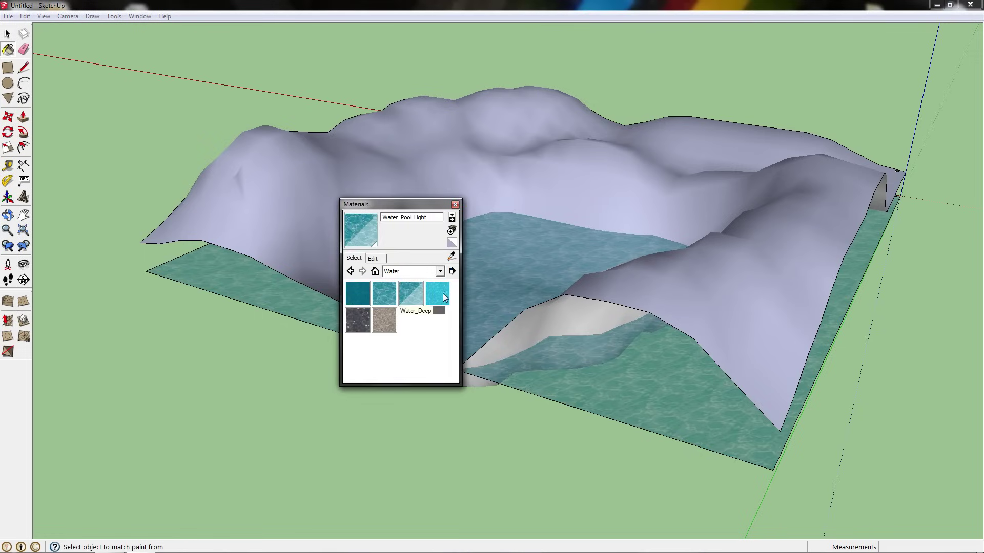
click(441, 272)
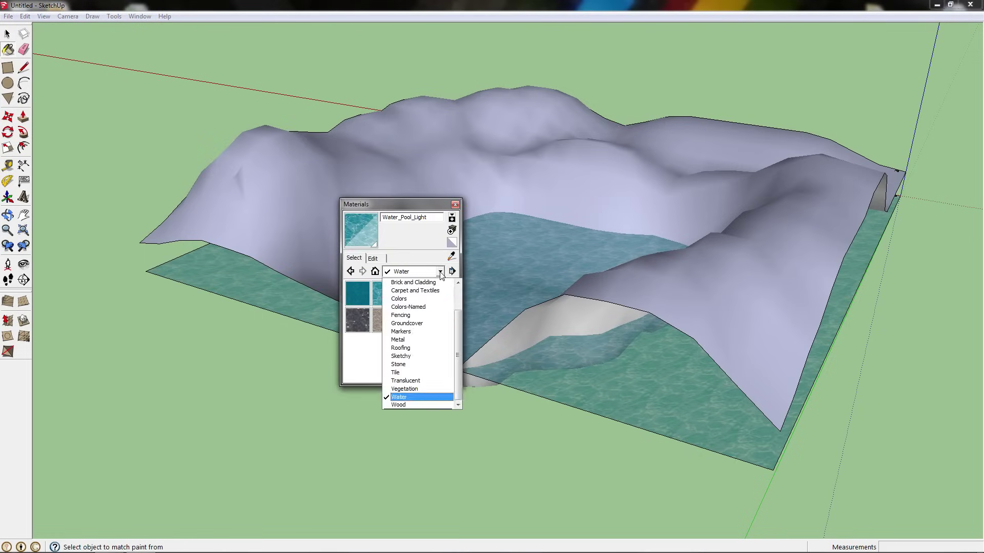
click(419, 385)
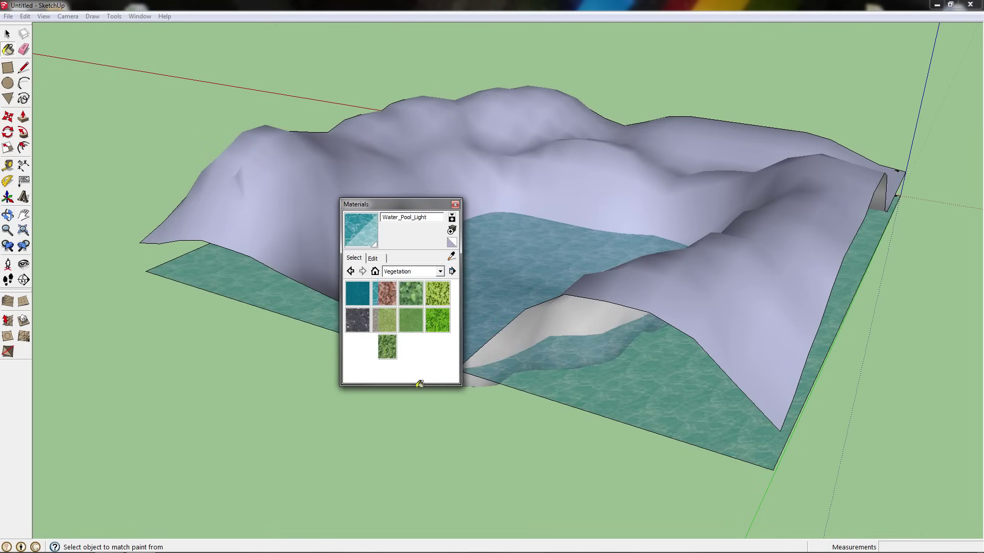
click(414, 319)
click(428, 136)
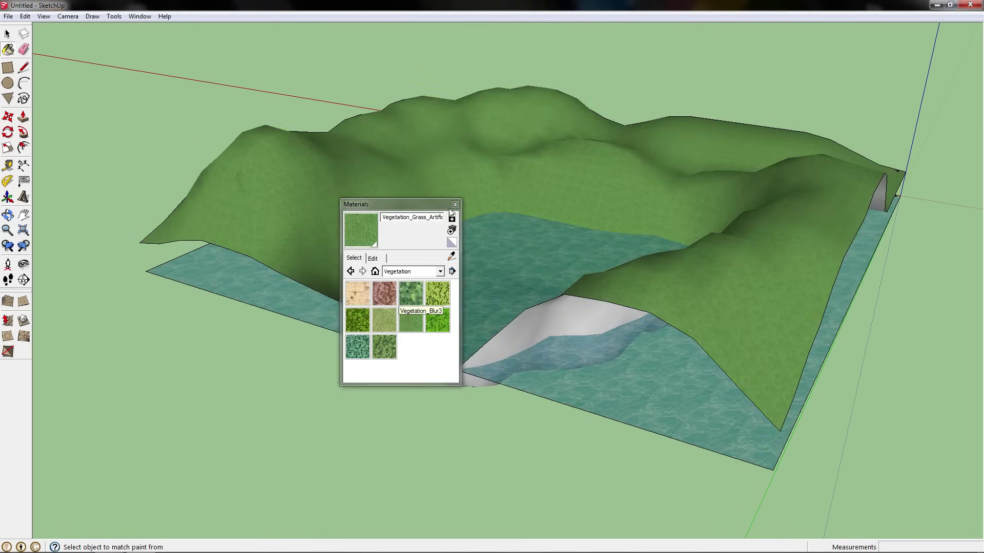
drag(426, 206, 199, 259)
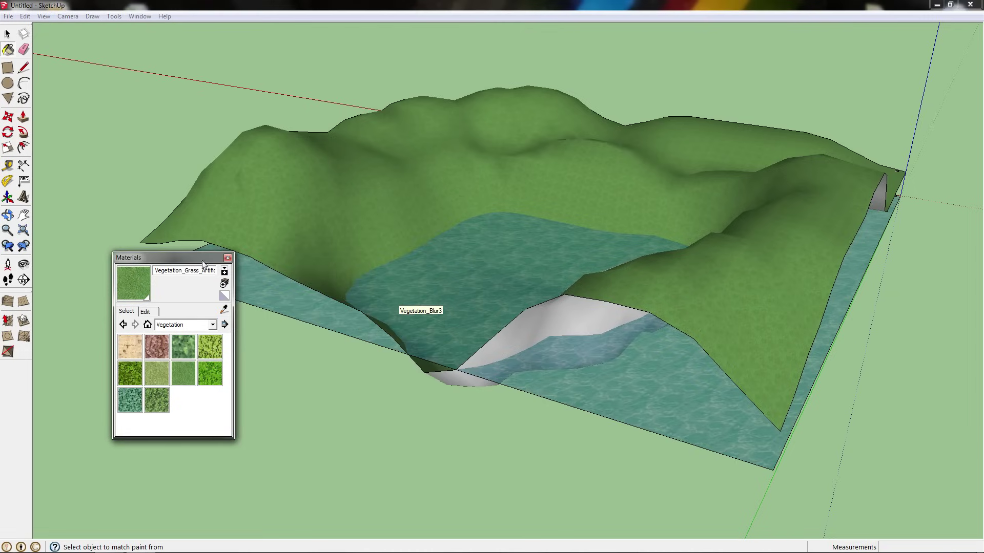
click(227, 258)
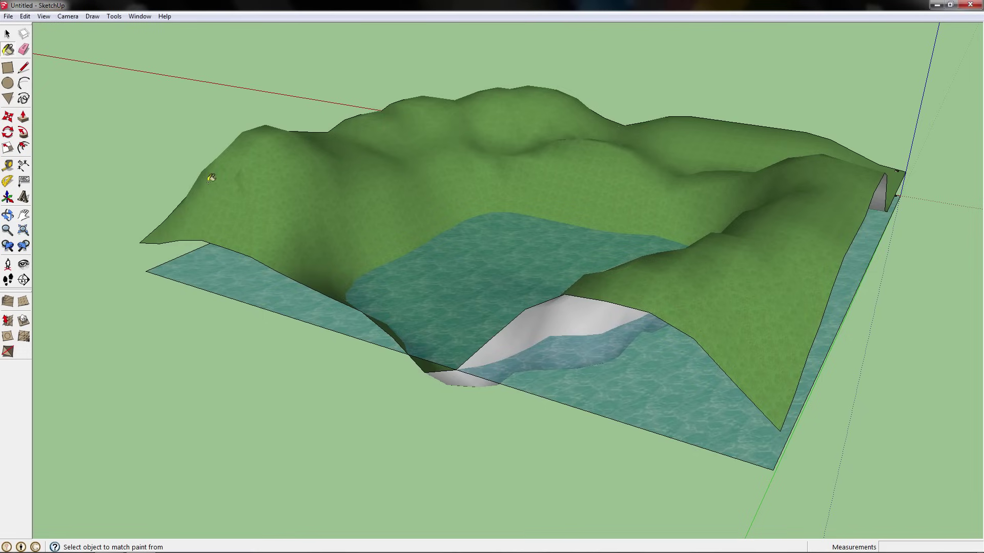
- Move the water surface up about 8' 9" so it floods the terrain's low areas
middle_drag(211, 179, 569, 355)
key(m)
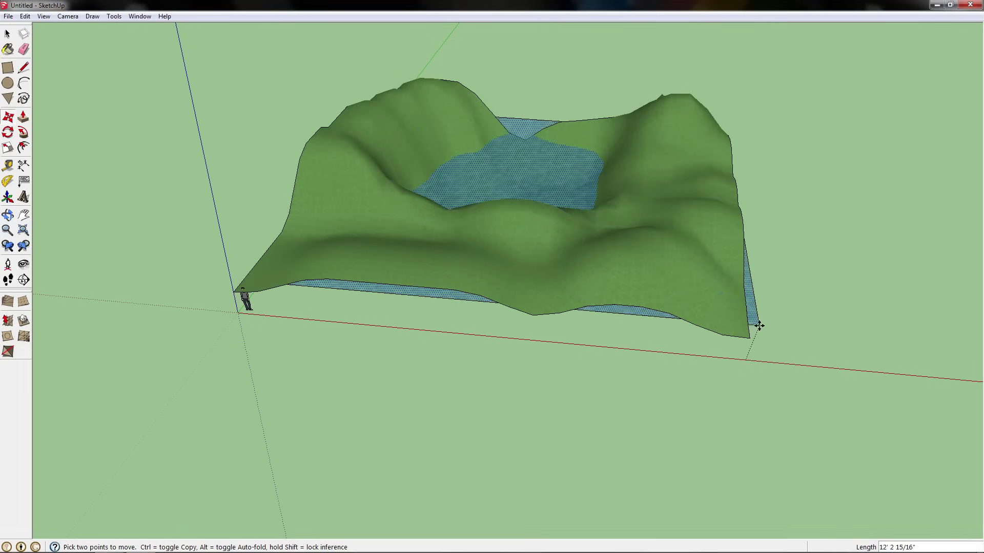
click(758, 324)
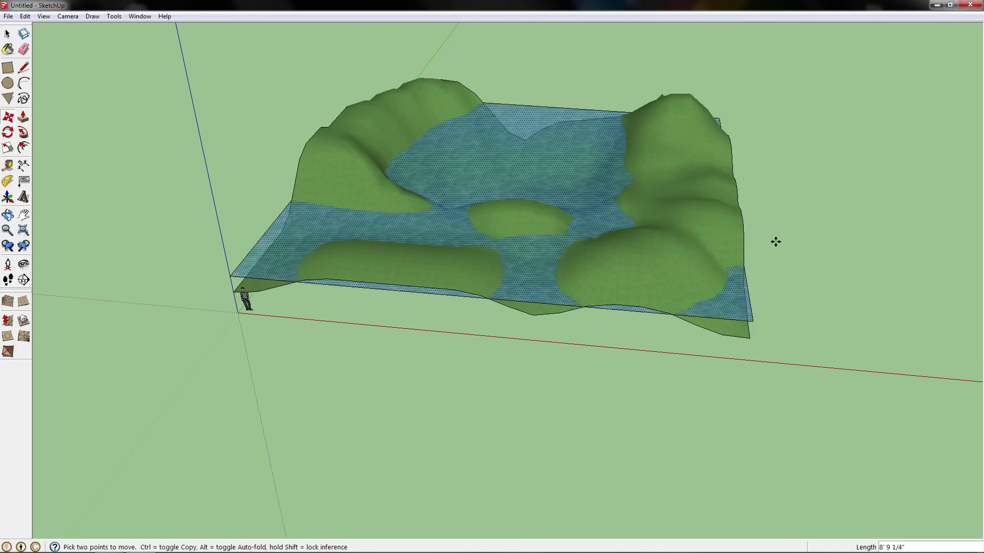
middle_drag(776, 242, 71, 252)
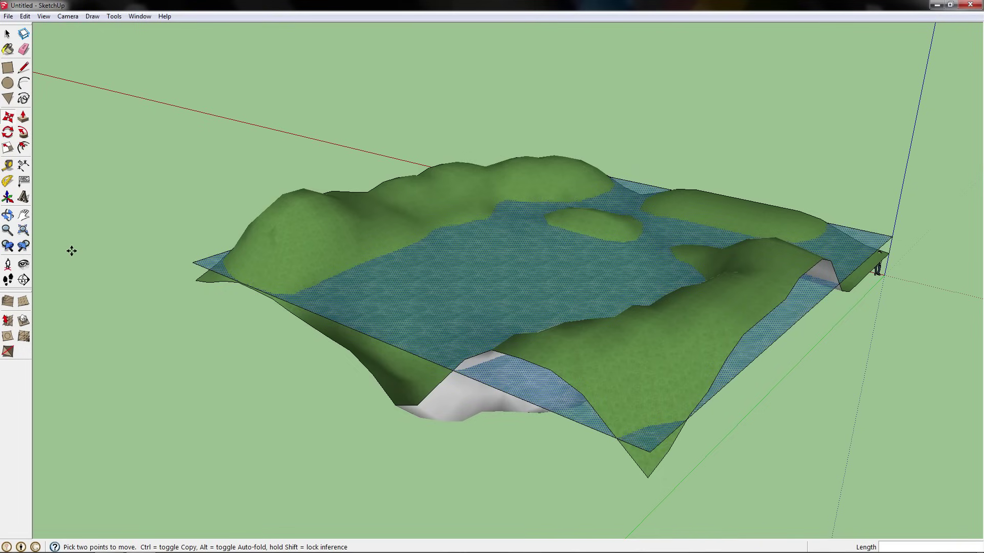
click(6, 33)
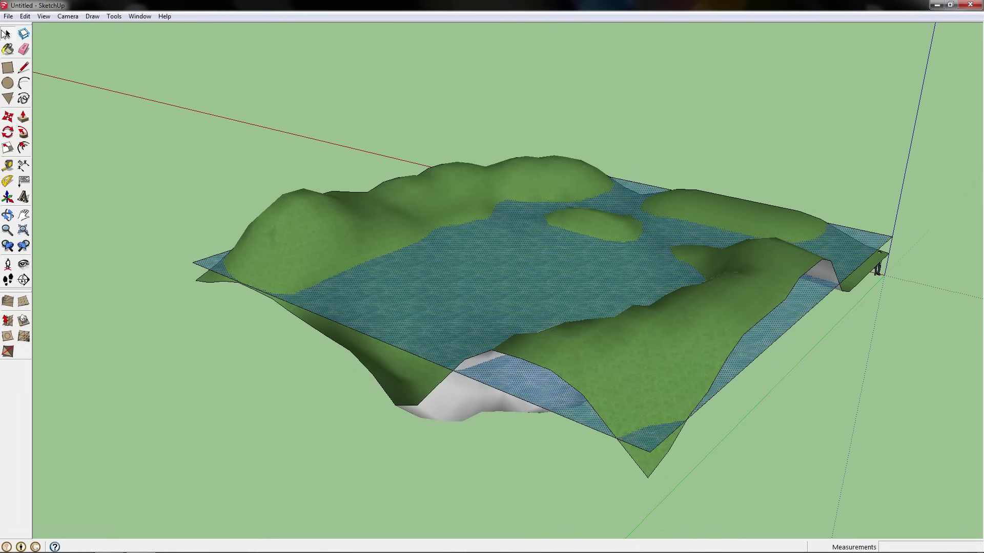